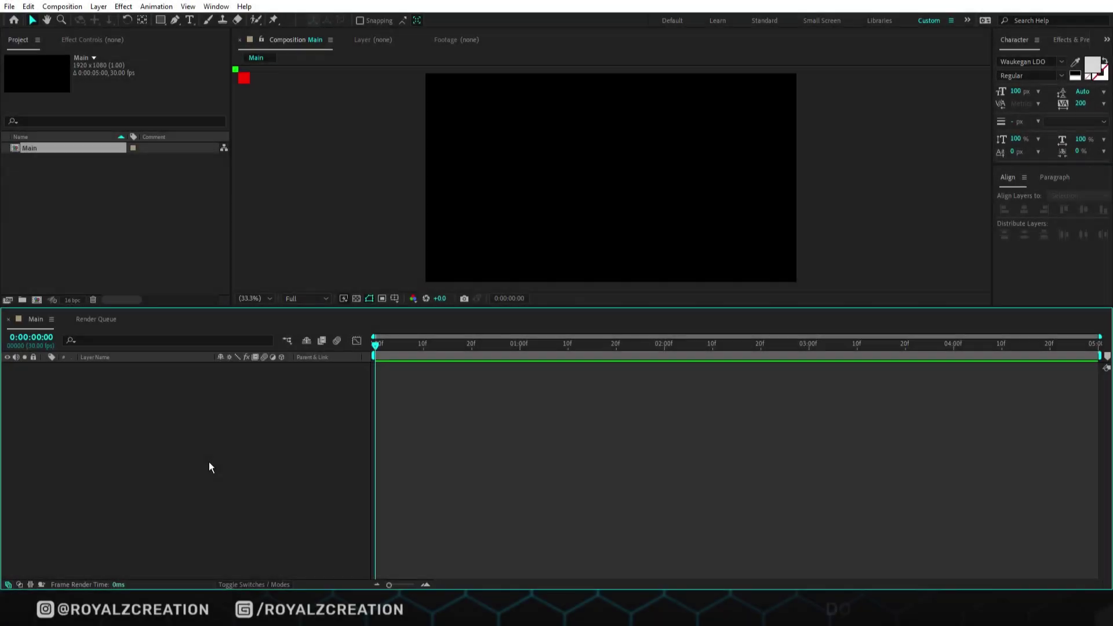
- Create a GLITCH TITLE text layer centred horizontally and vertically in the comp
{"action": "left_click", "coordinate": [189, 21]}
{"action": "left_click", "coordinate": [509, 167]}
{"action": "type", "text": "GL"}
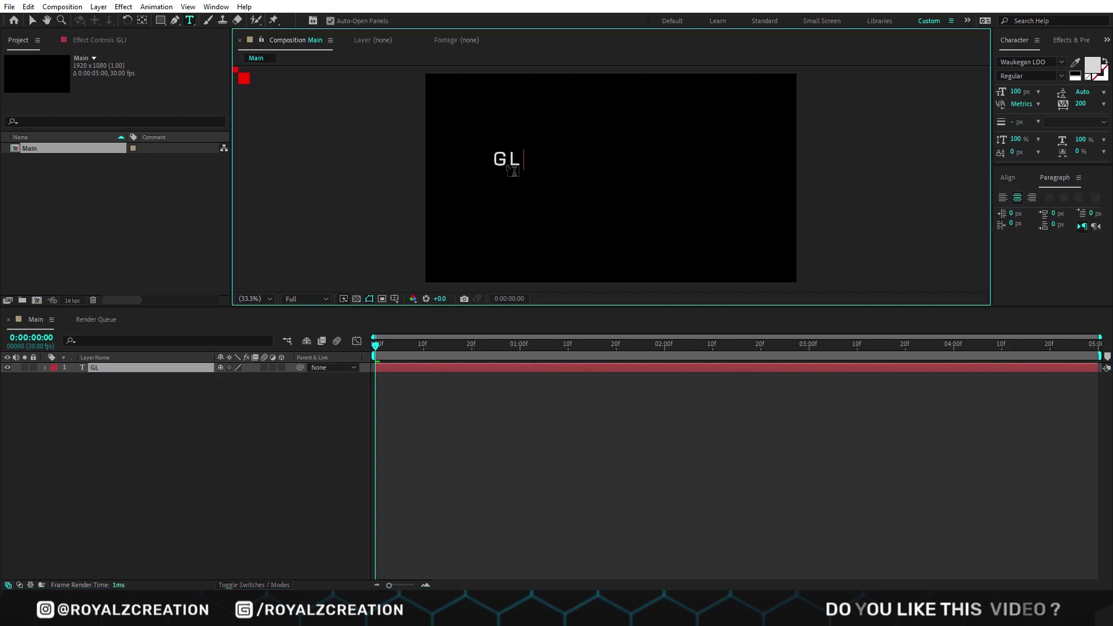
{"action": "type", "text": "ITCH TITLE"}
{"action": "key", "text": "ctrl+a"}
{"action": "left_click", "coordinate": [1008, 178]}
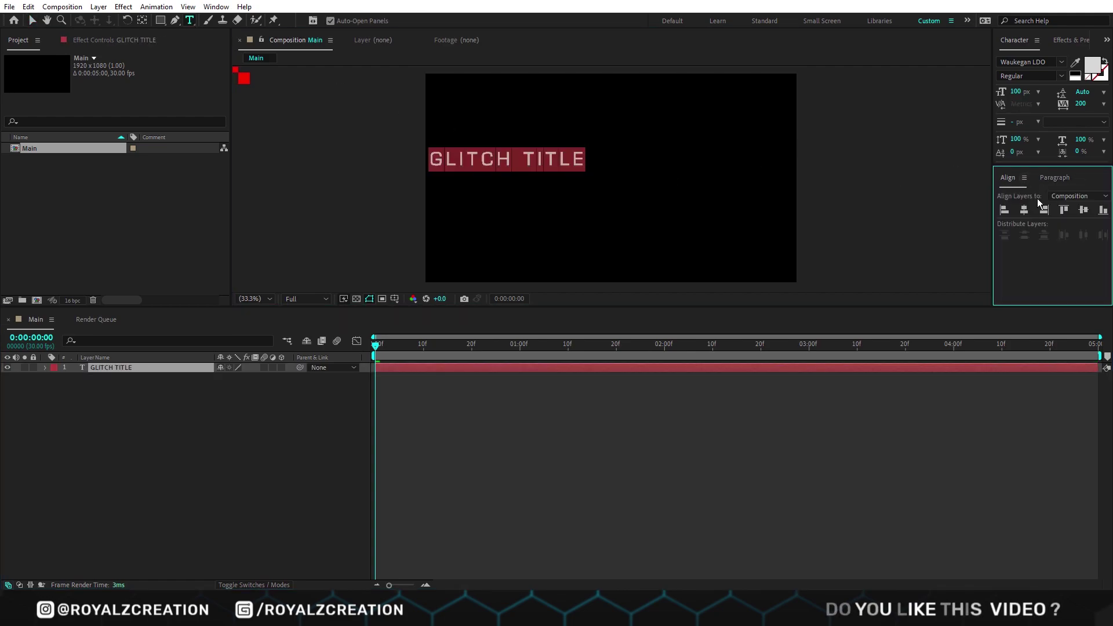
{"action": "left_click", "coordinate": [1023, 209]}
{"action": "left_click", "coordinate": [1084, 209]}
{"action": "key", "text": "ctrl+7"}
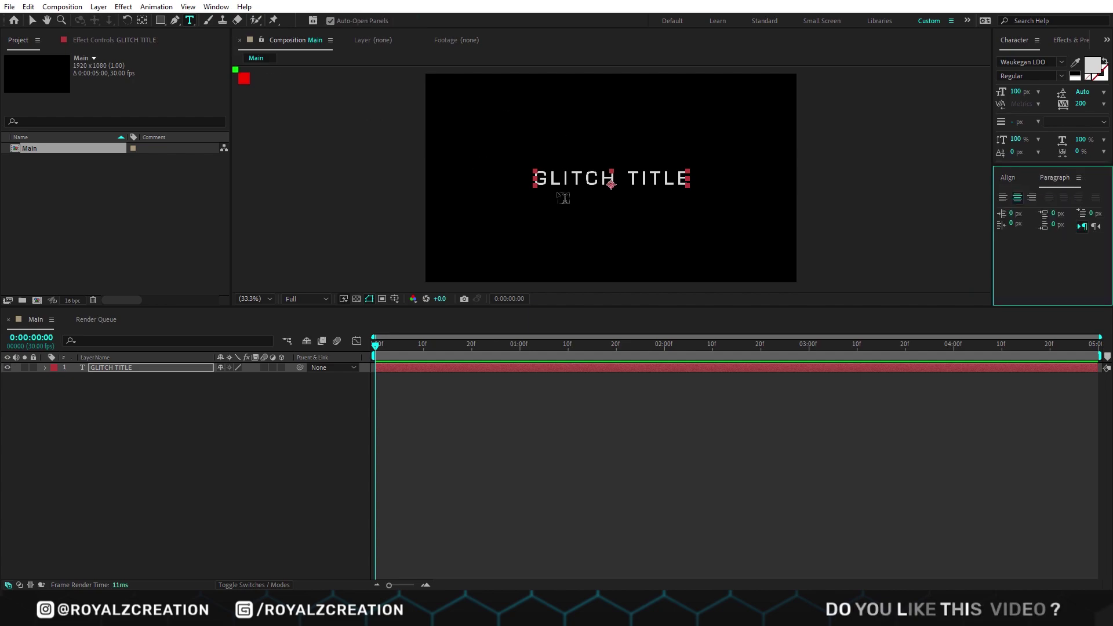
- Add a second ANIMATION text layer at 80 px and place it centred beneath the title
{"action": "left_click", "coordinate": [557, 205]}
{"action": "type", "text": "animation"}
{"action": "key", "text": "ctrl+a"}
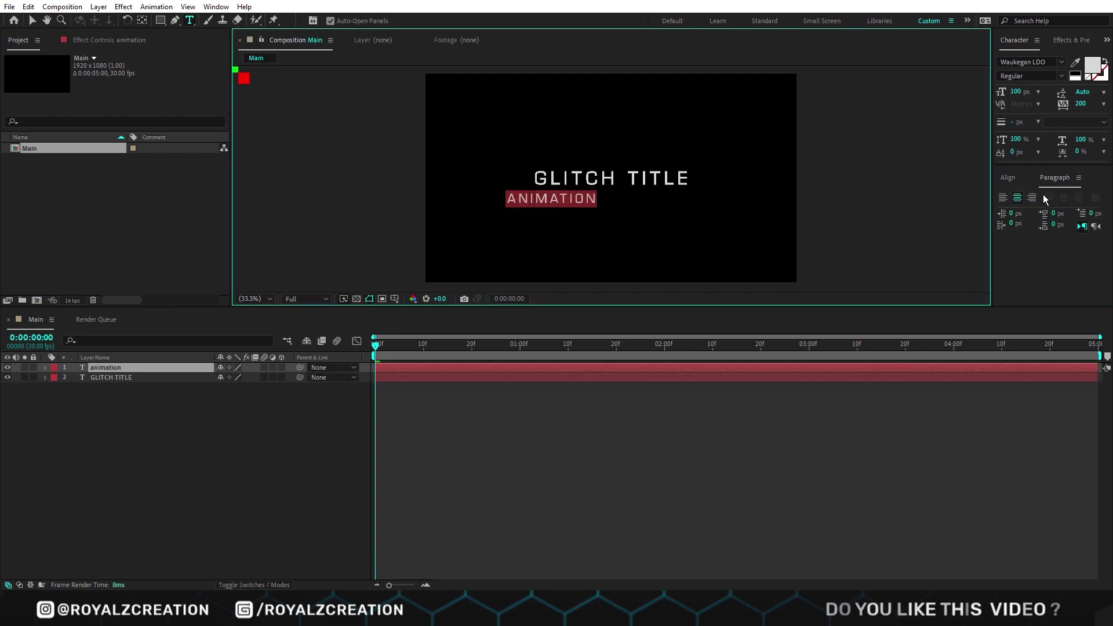
{"action": "left_click_drag", "start_coordinate": [1018, 91], "coordinate": [1001, 92]}
{"action": "key", "text": "v"}
{"action": "left_click_drag", "start_coordinate": [553, 200], "coordinate": [613, 205]}
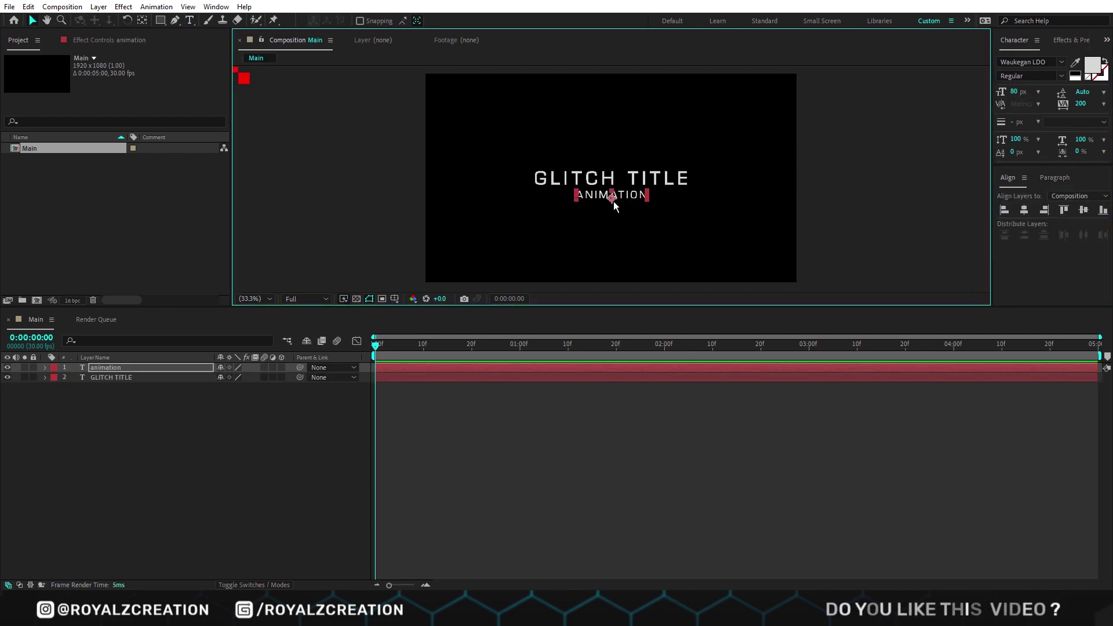
{"action": "left_click", "coordinate": [199, 420]}
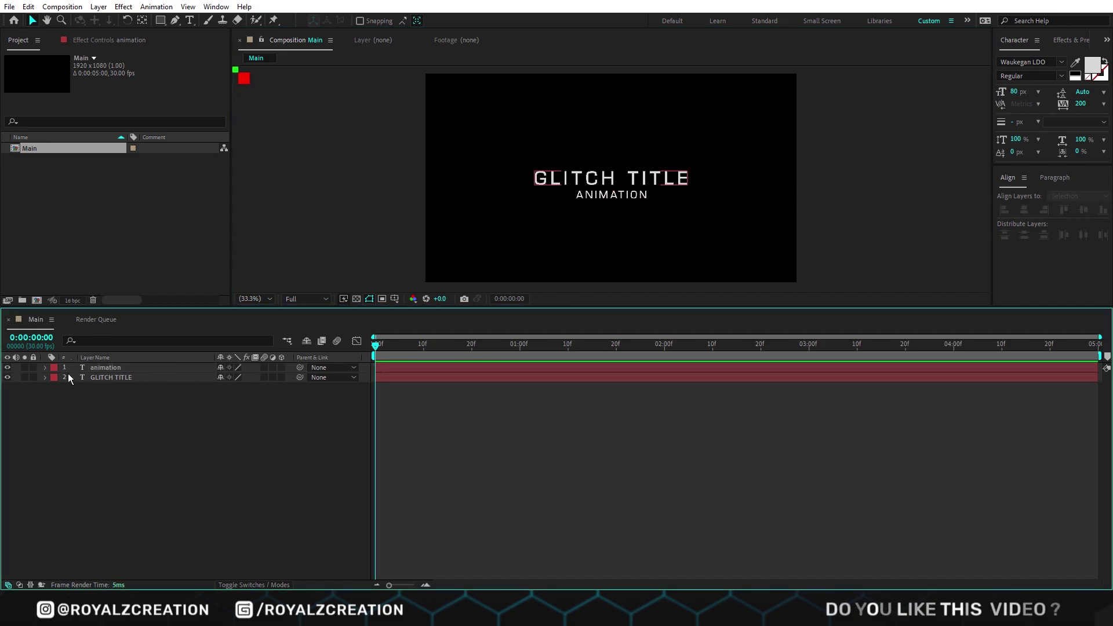
- Give GLITCH TITLE a Position text animator and add a Tracking property to it
{"action": "left_click", "coordinate": [43, 367]}
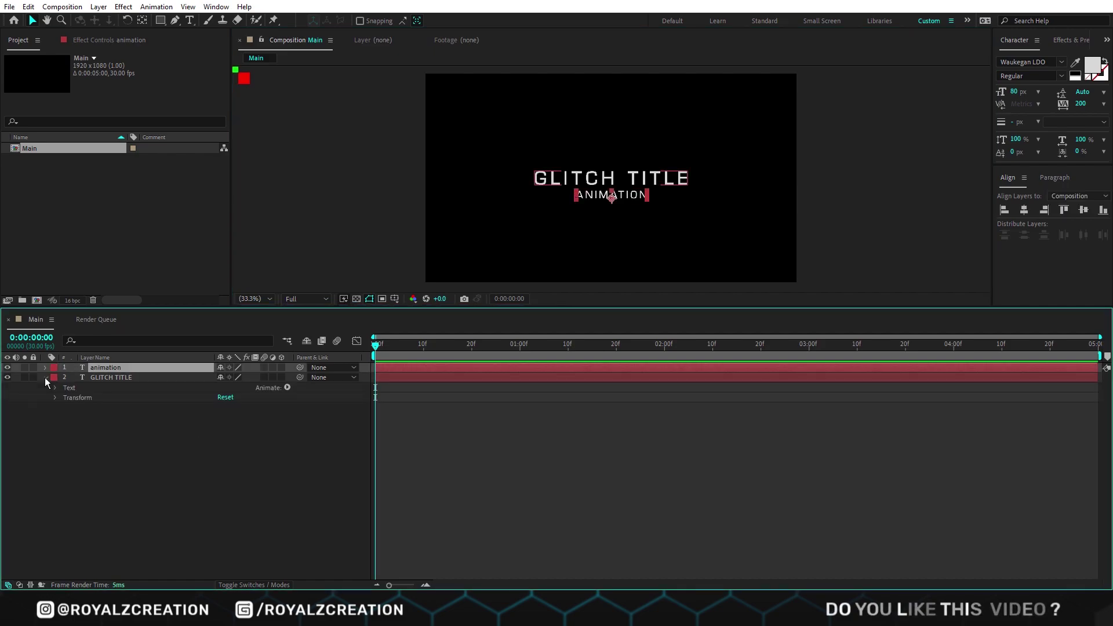
{"action": "left_click", "coordinate": [286, 387]}
{"action": "left_click", "coordinate": [347, 179]}
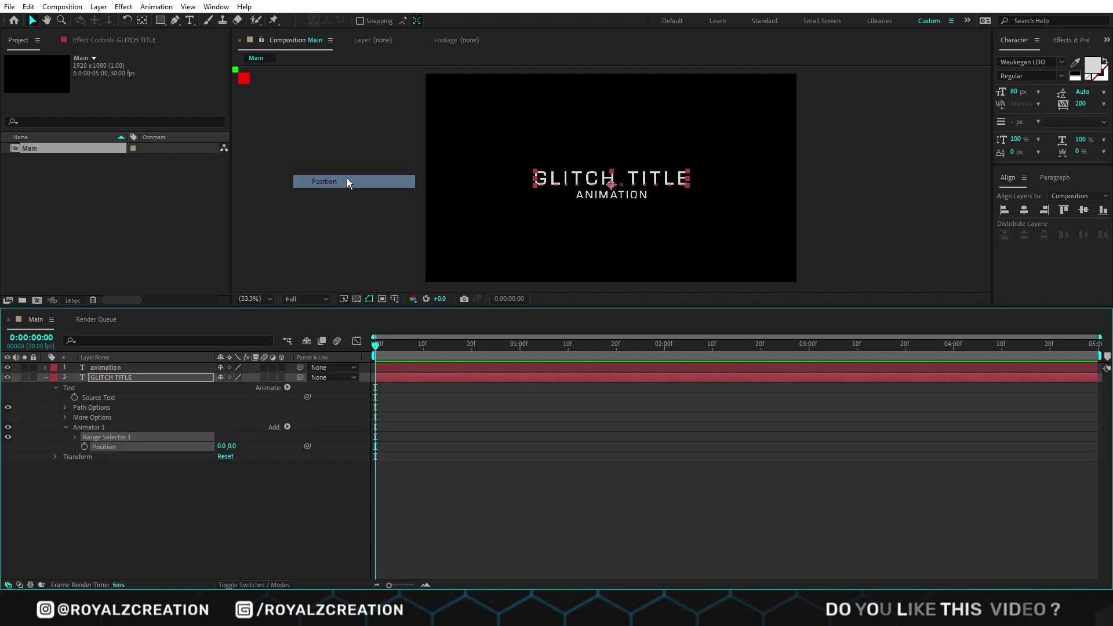
{"action": "left_click", "coordinate": [286, 425]}
{"action": "mouse_move", "coordinate": [319, 432]}
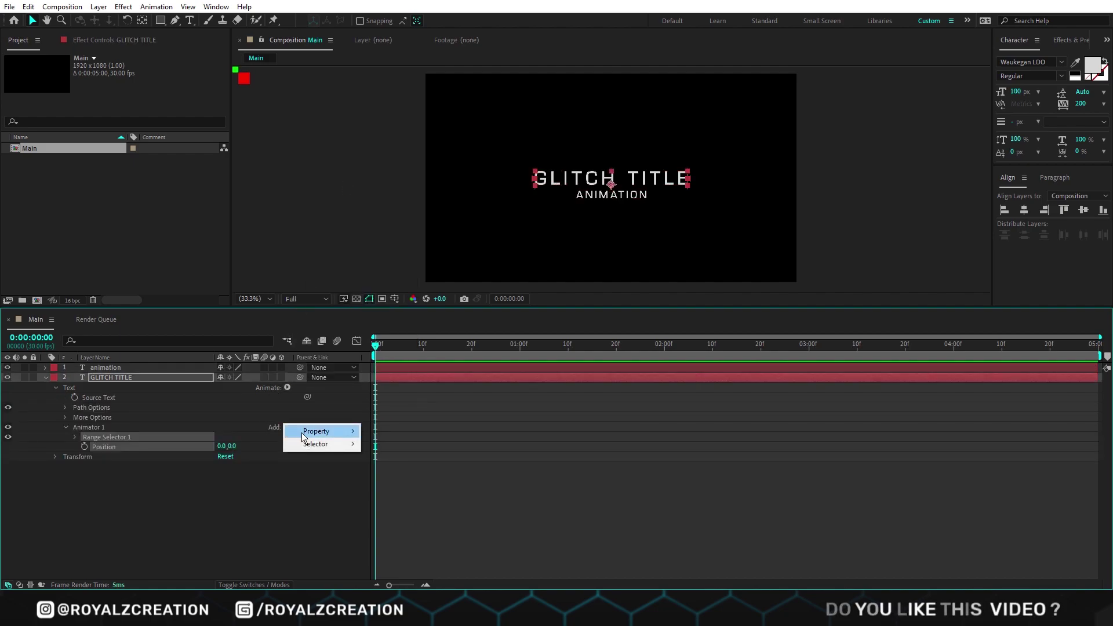
{"action": "left_click", "coordinate": [404, 361]}
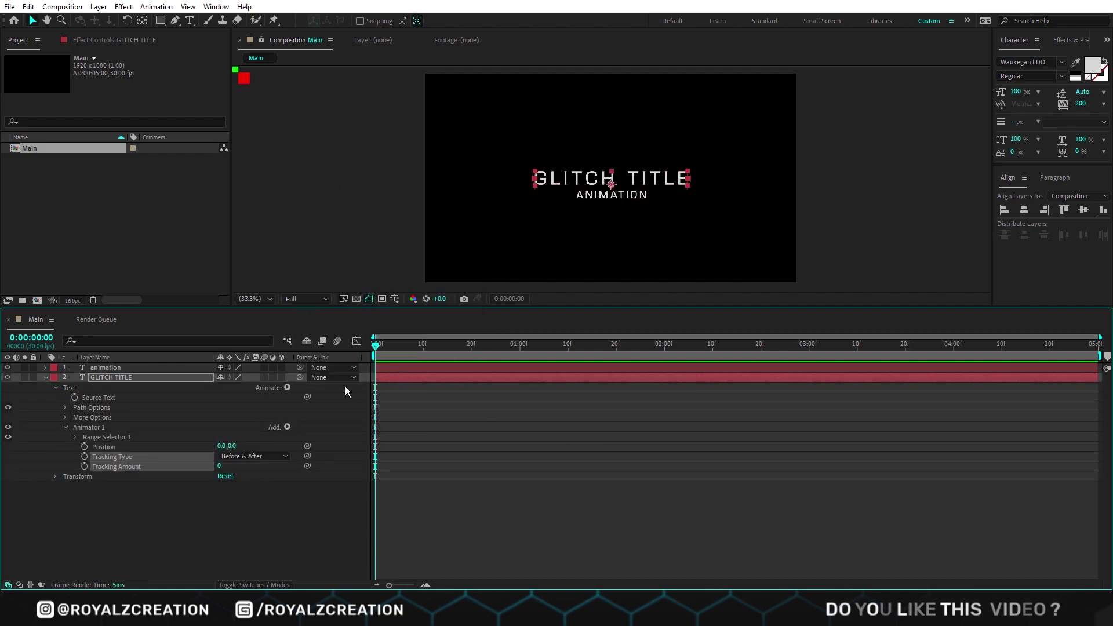
- Set Tracking Amount to -370 with Tracking Type Before, spreading the letters apart
{"action": "left_click", "coordinate": [239, 467]}
{"action": "left_click", "coordinate": [221, 467]}
{"action": "type", "text": "-370"}
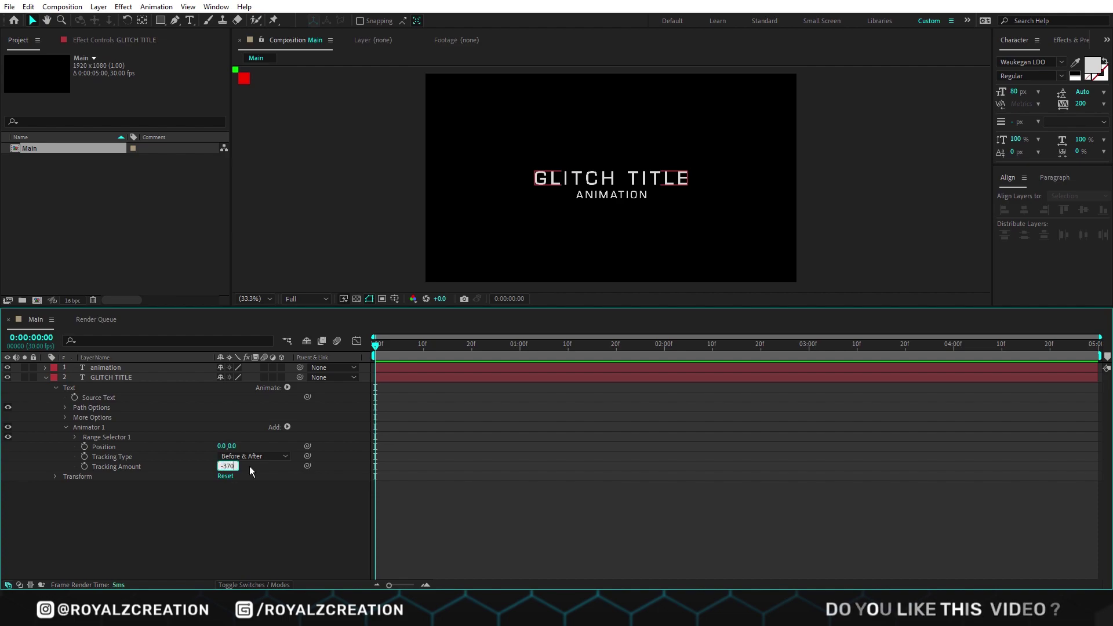
{"action": "key", "text": "Return"}
{"action": "left_click", "coordinate": [255, 455]}
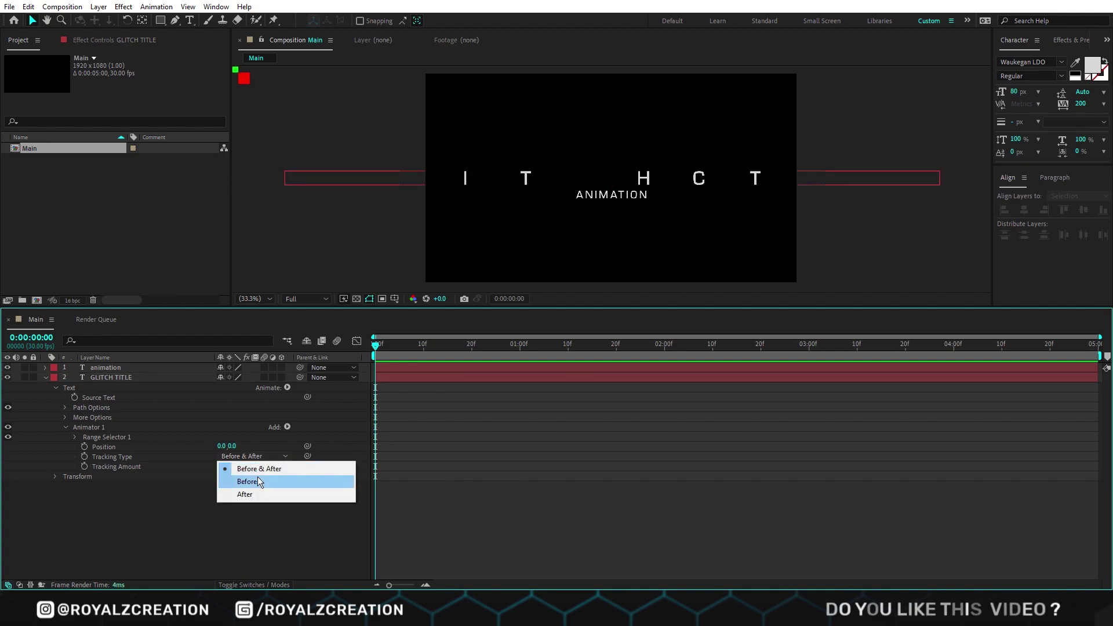
{"action": "left_click", "coordinate": [257, 477]}
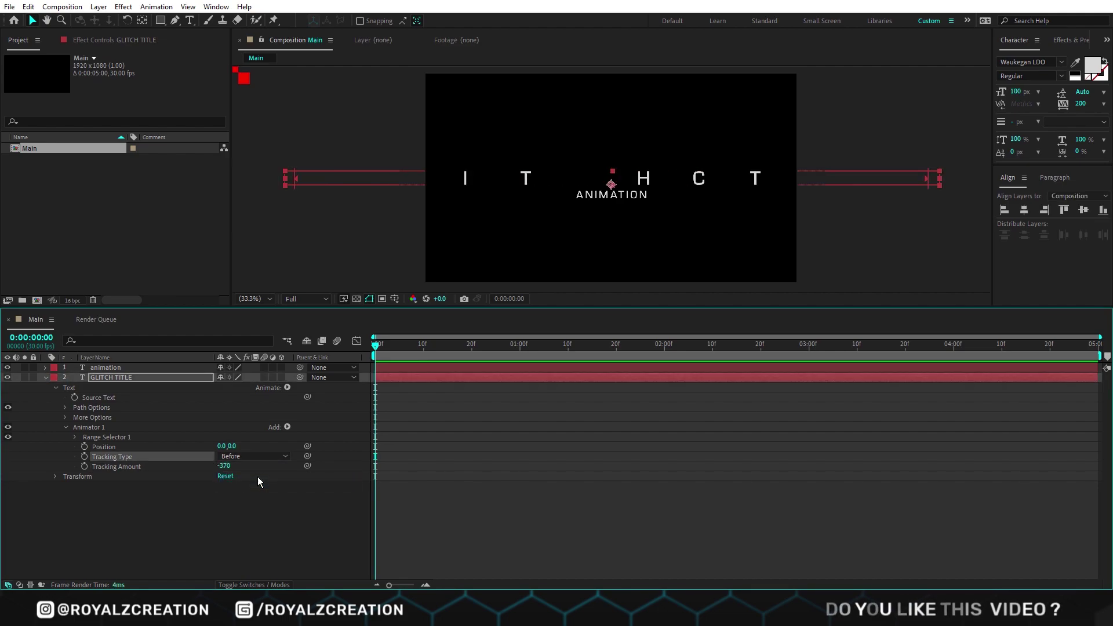
- Set Range Selector 1's Advanced shape to Ramp Up
{"action": "left_click", "coordinate": [72, 435]}
{"action": "left_click", "coordinate": [86, 477]}
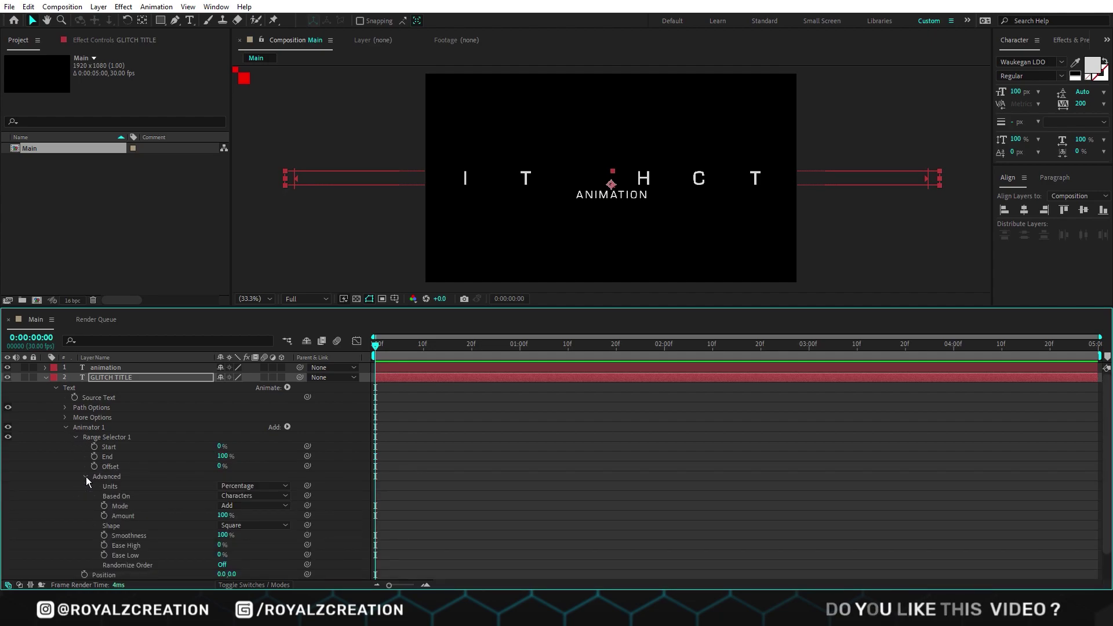
{"action": "left_click", "coordinate": [259, 527]}
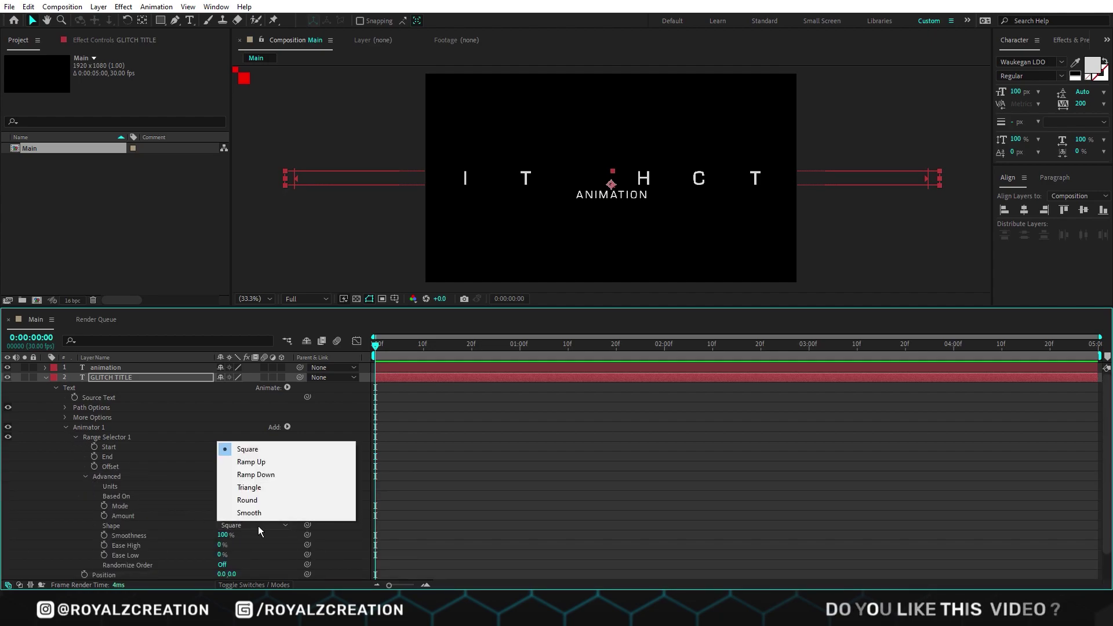
{"action": "left_click", "coordinate": [274, 465]}
{"action": "scroll", "coordinate": [274, 465], "scroll_direction": "down", "scroll_amount": 2}
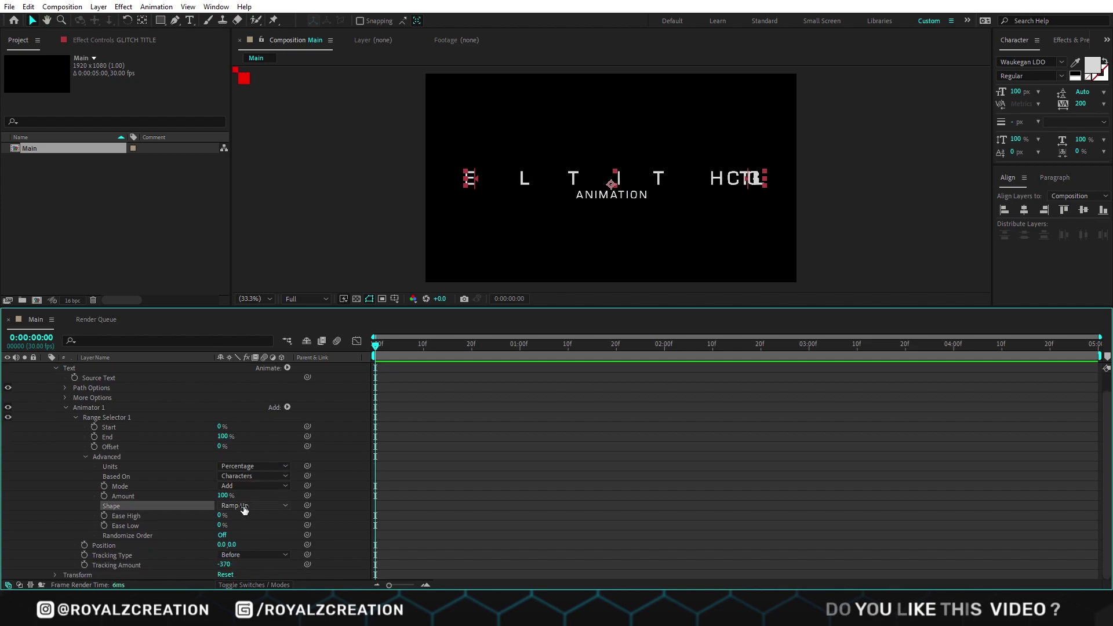
- Set Ease High to -50%, turn Randomize Order on and use Random Seed 50
{"action": "left_click", "coordinate": [220, 516]}
{"action": "type", "text": "-50"}
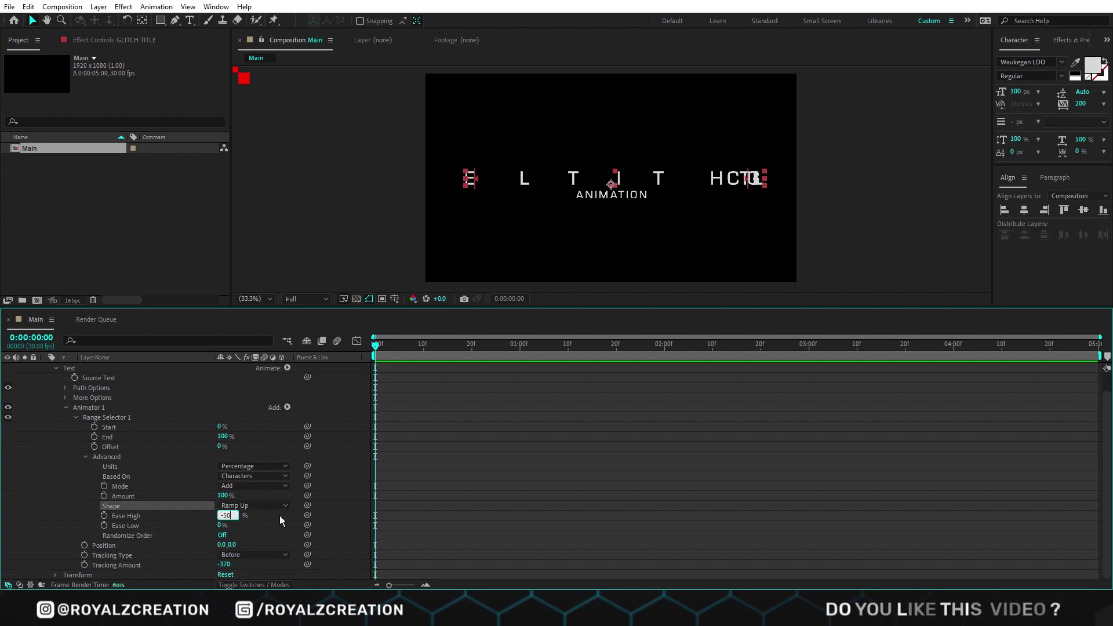
{"action": "key", "text": "Return"}
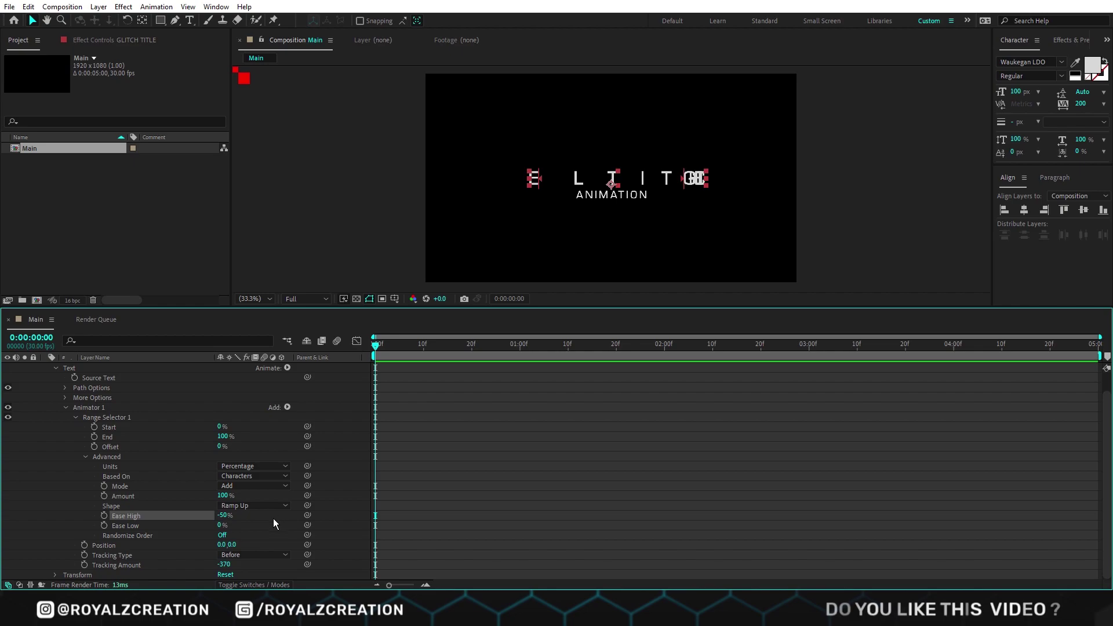
{"action": "left_click", "coordinate": [222, 535]}
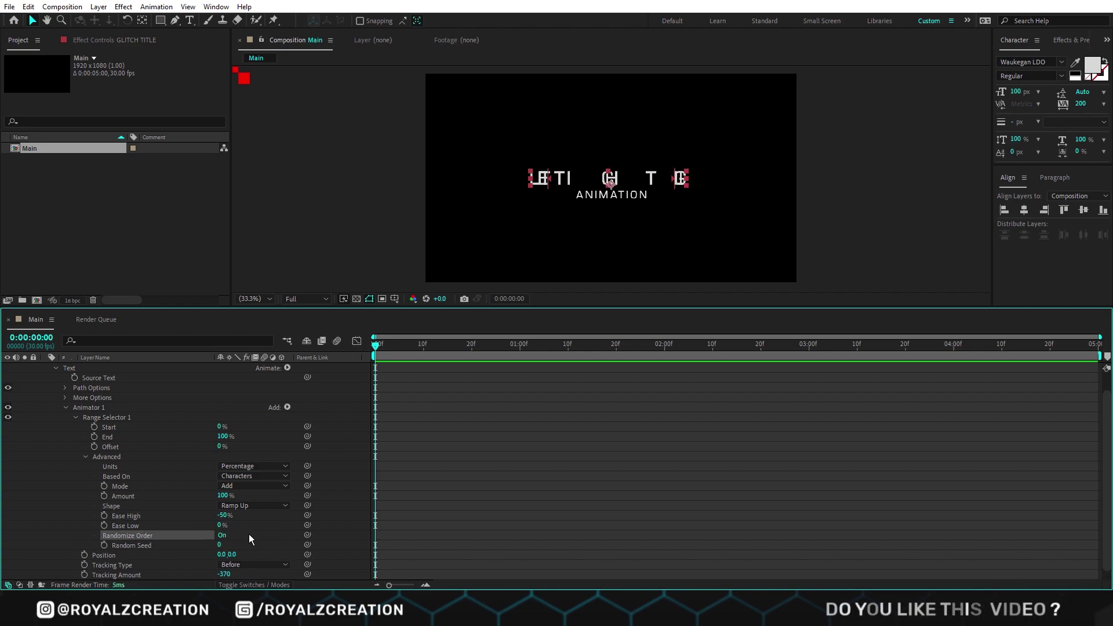
{"action": "left_click", "coordinate": [221, 545]}
{"action": "type", "text": "50"}
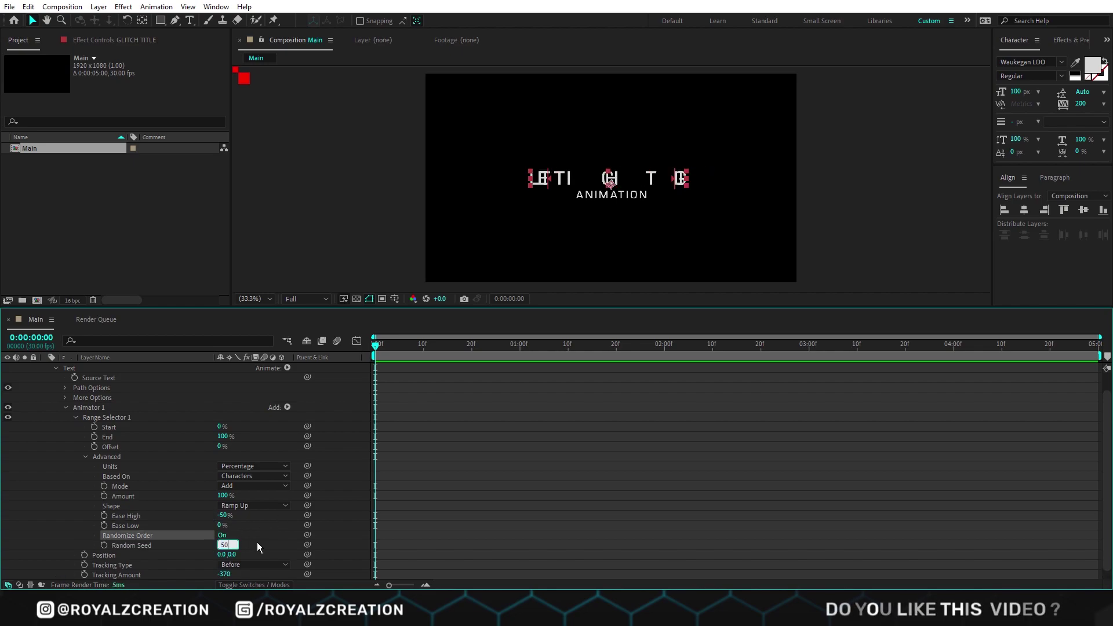
{"action": "key", "text": "Return"}
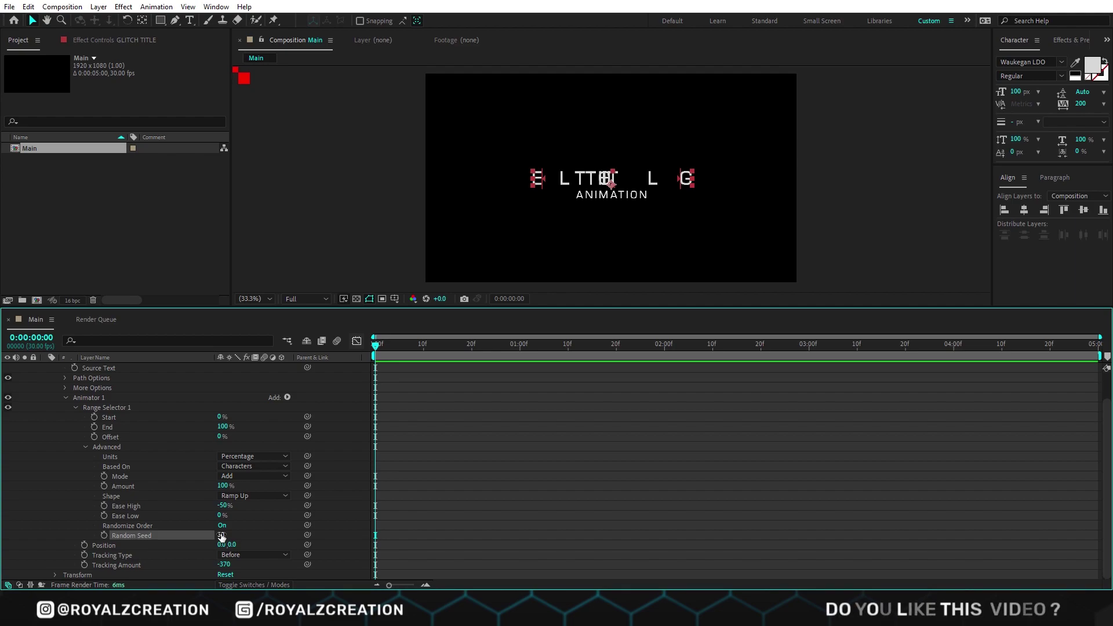
- Keyframe Offset from 0% at 0s to 100% at 1s and preview the scrambled reveal
{"action": "left_click", "coordinate": [95, 436]}
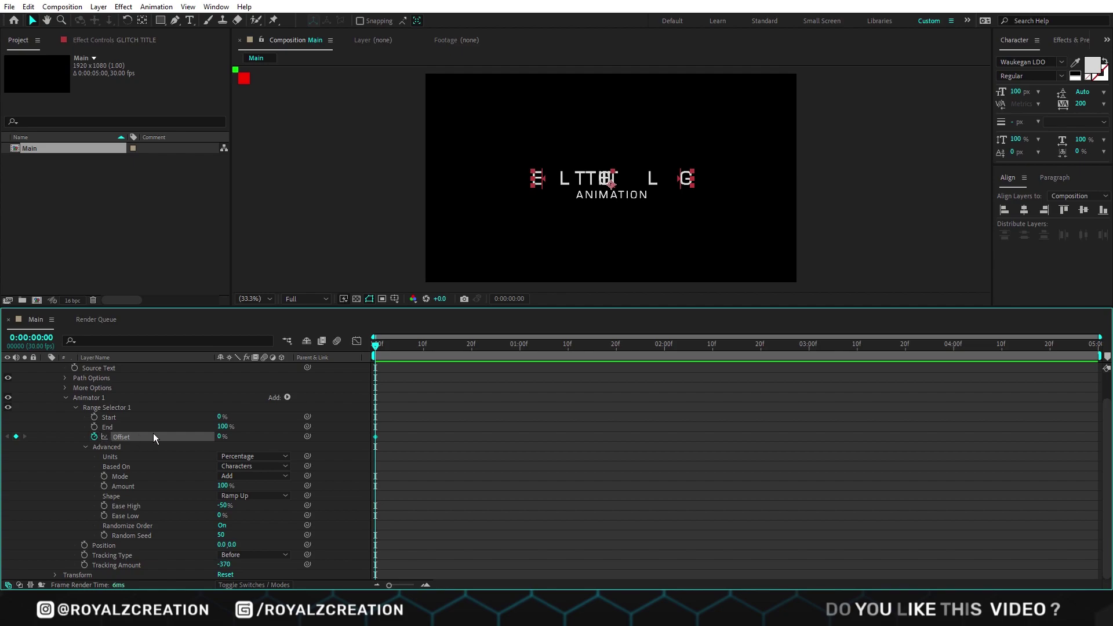
{"action": "left_click", "coordinate": [519, 346]}
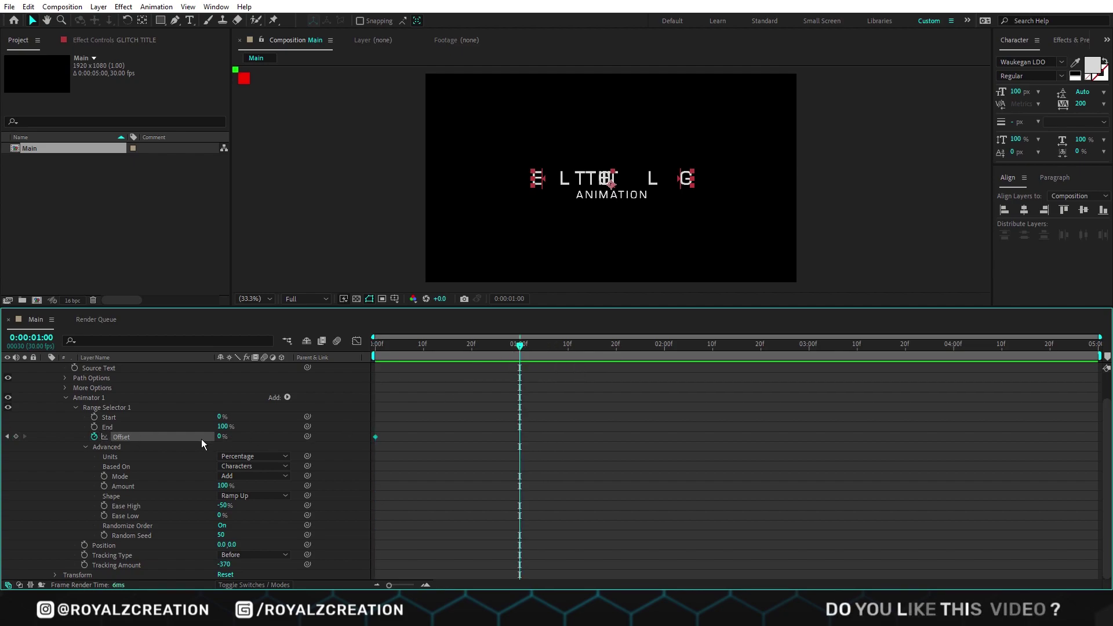
{"action": "left_click_drag", "start_coordinate": [218, 437], "coordinate": [400, 417]}
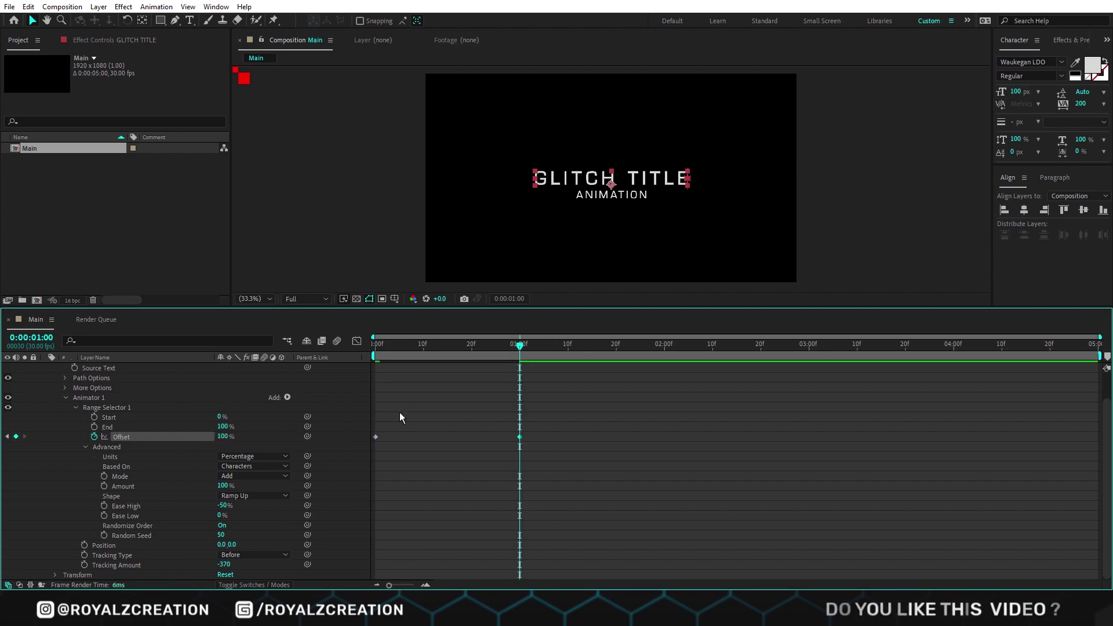
{"action": "key", "text": "Home"}
{"action": "key", "text": "space"}
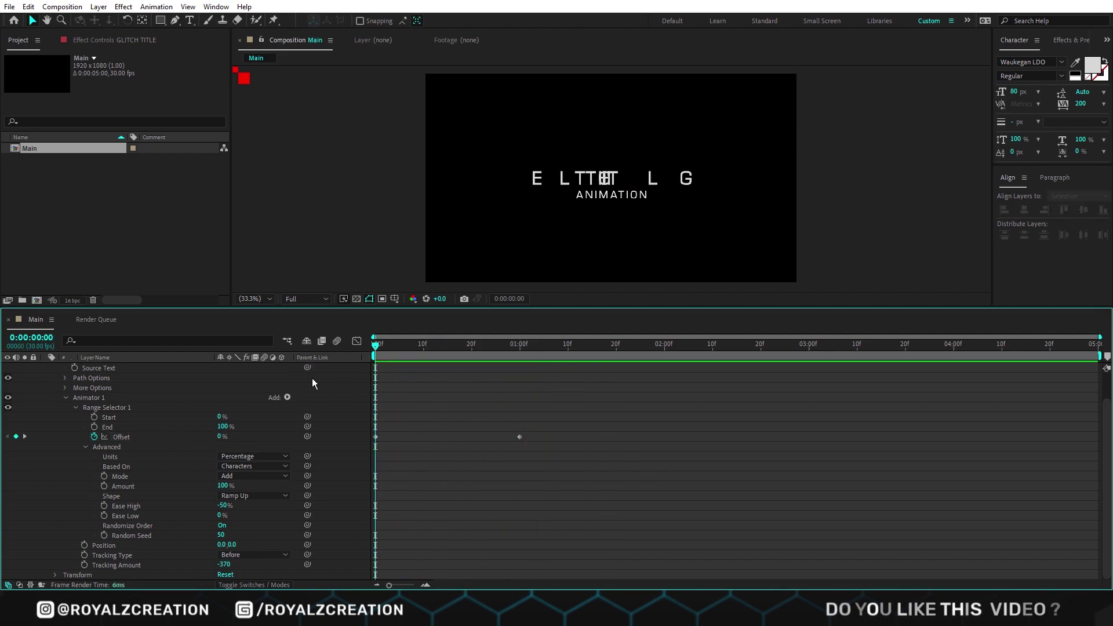
{"action": "key", "text": "space"}
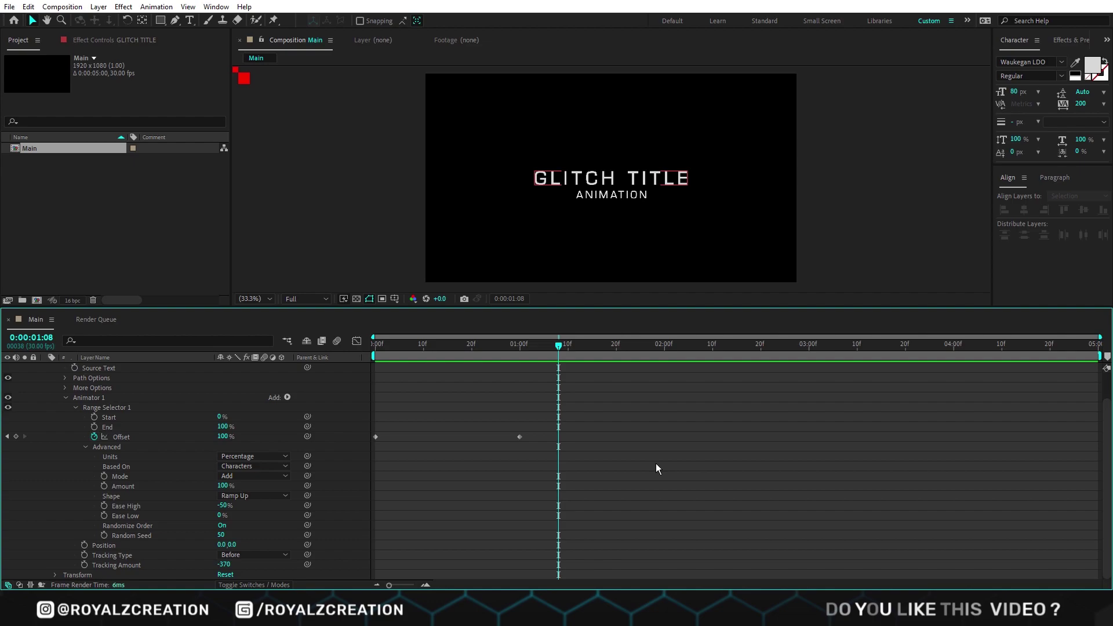
- Copy GLITCH TITLE's animator onto the ANIMATION layer at the start of the timeline
{"action": "left_click", "coordinate": [106, 400]}
{"action": "key", "text": "ctrl+c"}
{"action": "scroll", "coordinate": [105, 398], "scroll_direction": "up", "scroll_amount": 3}
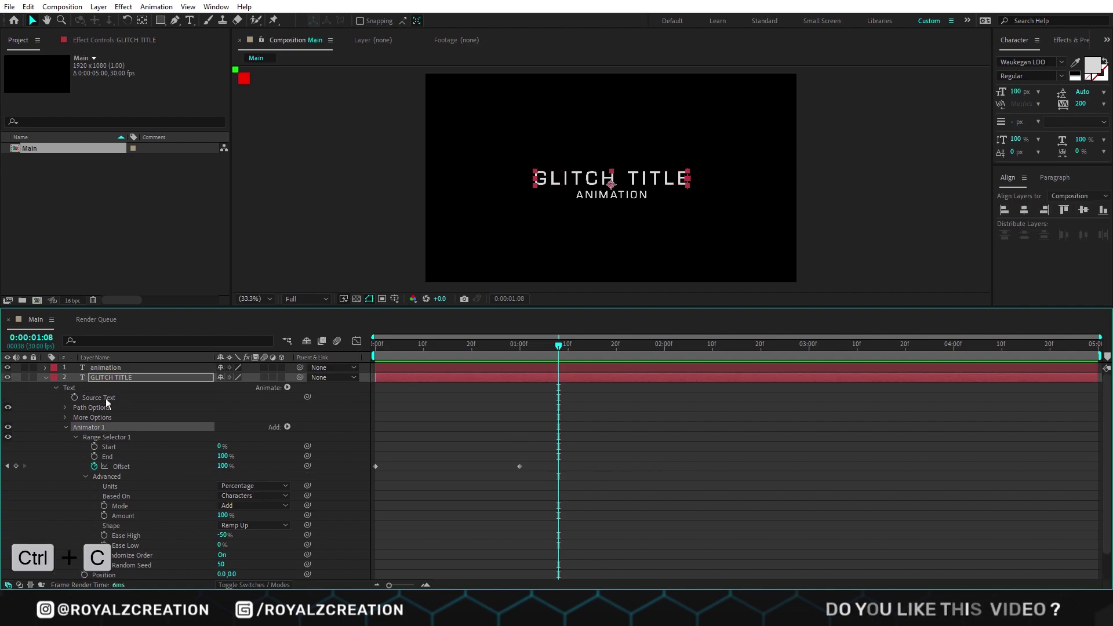
{"action": "left_click", "coordinate": [96, 368]}
{"action": "key", "text": "Home"}
{"action": "key", "text": "ctrl+v"}
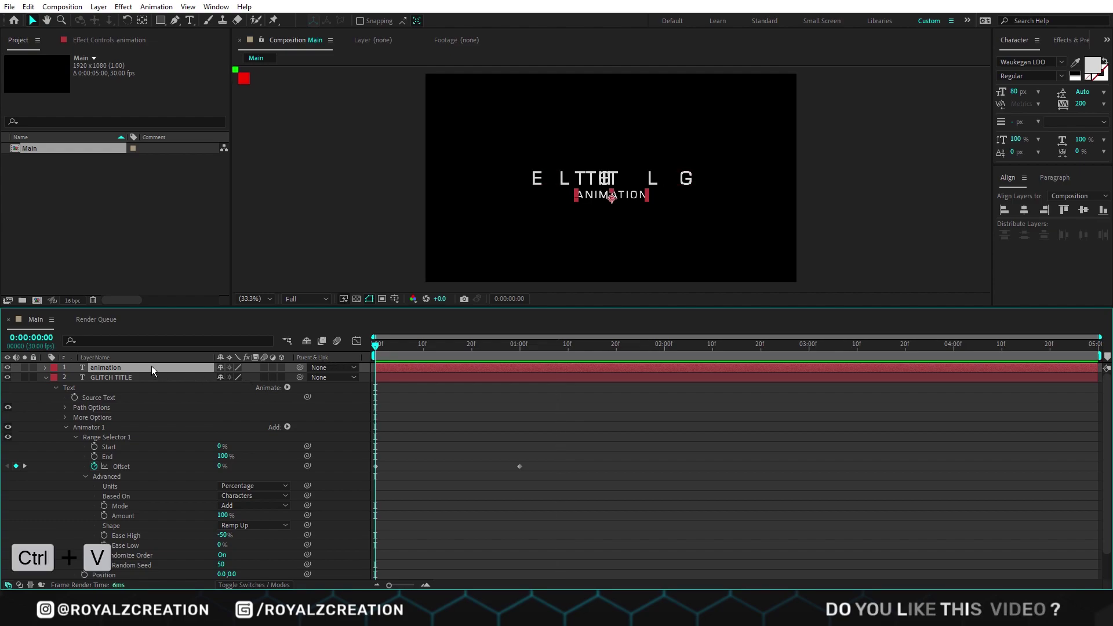
{"action": "left_click", "coordinate": [45, 368]}
{"action": "left_click", "coordinate": [65, 416]}
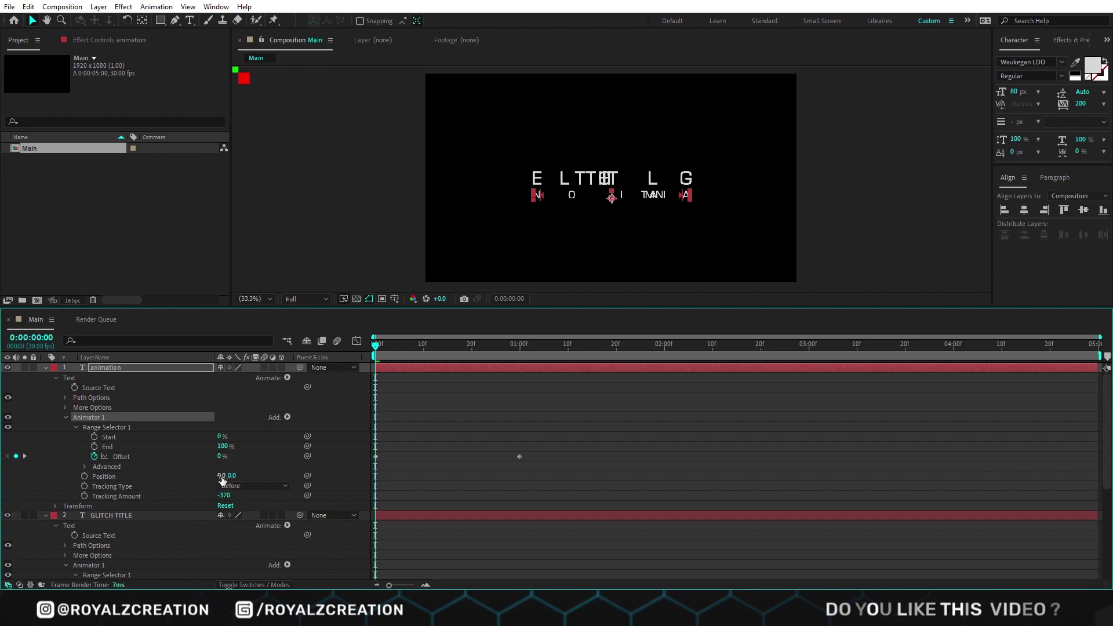
- Set the pasted animator's Position to -60 and Tracking Amount to -245
{"action": "left_click", "coordinate": [223, 475]}
{"action": "type", "text": "-60"}
{"action": "key", "text": "Return"}
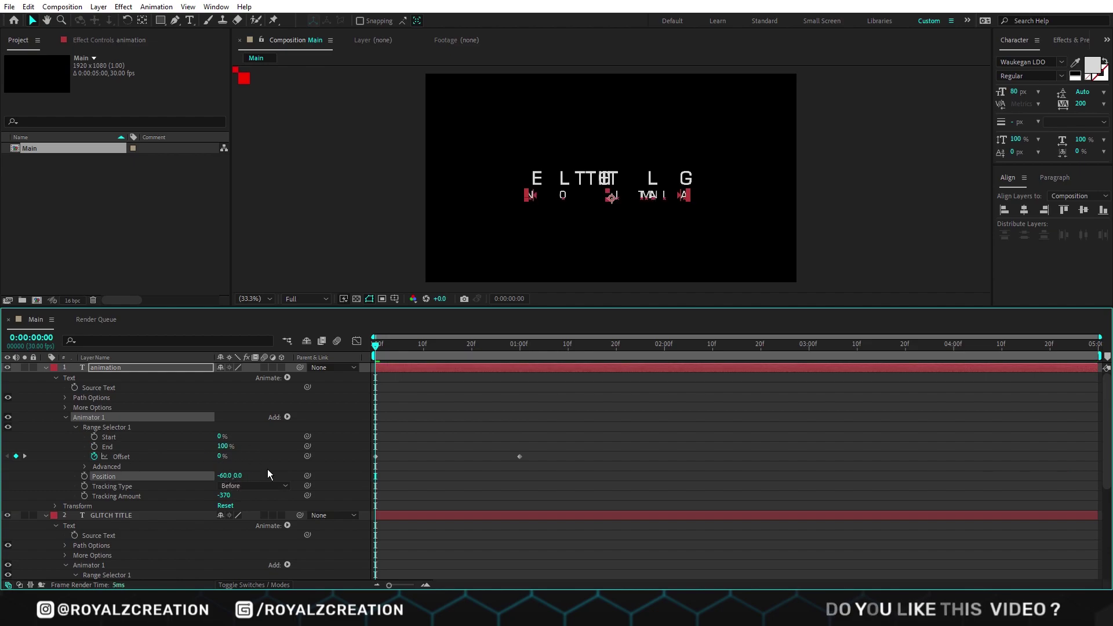
{"action": "left_click", "coordinate": [225, 495]}
{"action": "type", "text": "-"}
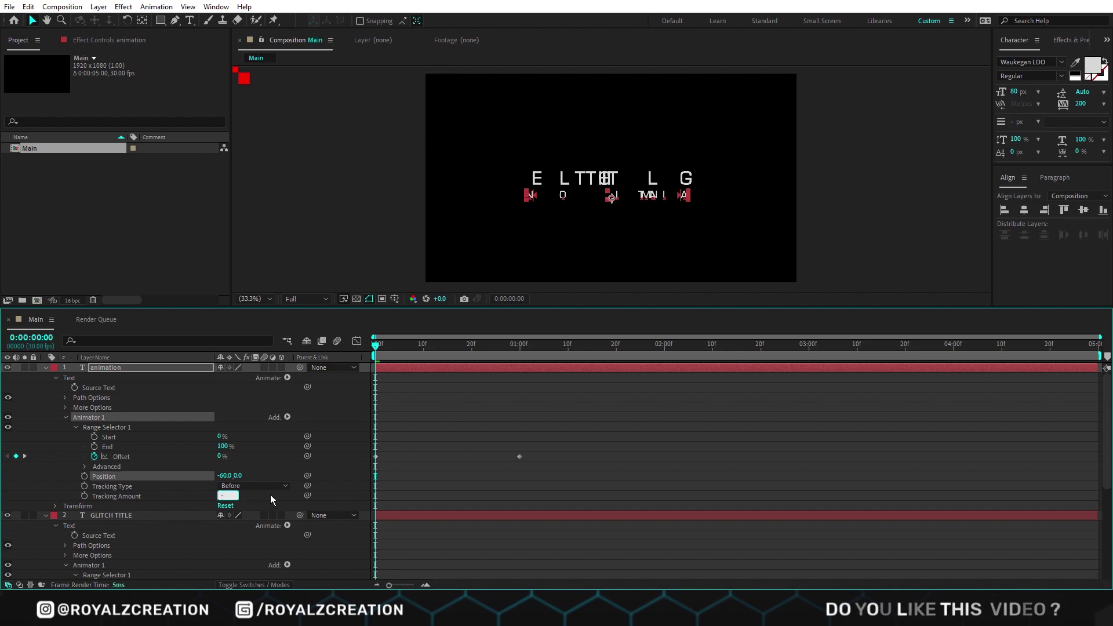
{"action": "type", "text": "245"}
{"action": "key", "text": "Return"}
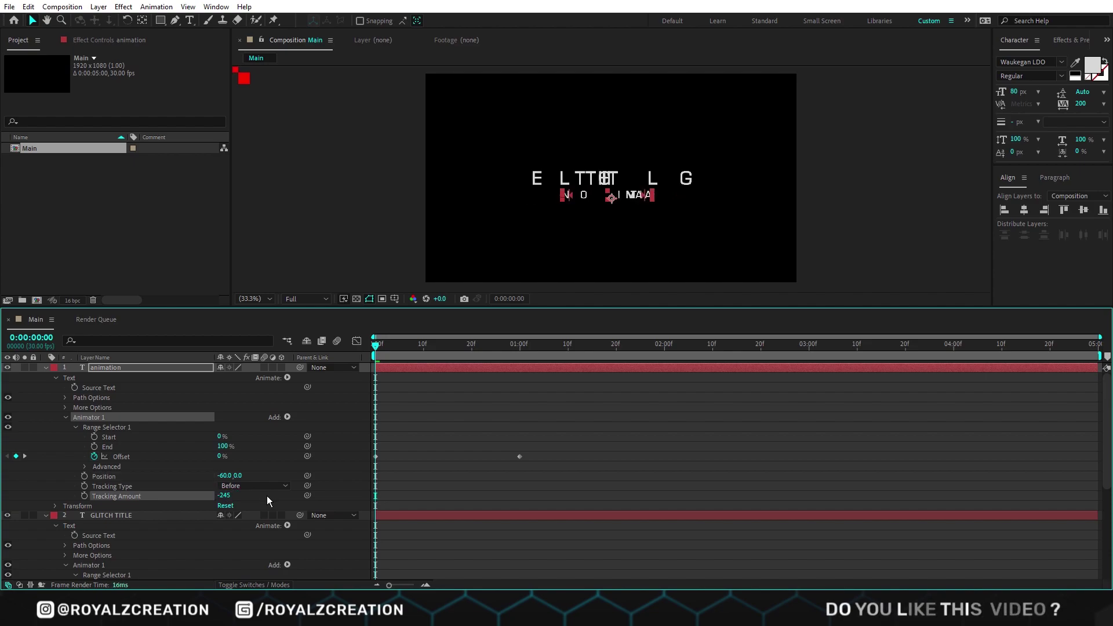
- Shift both text layers' start later and move the end Offset keyframe to 1:05
{"action": "left_click", "coordinate": [267, 495]}
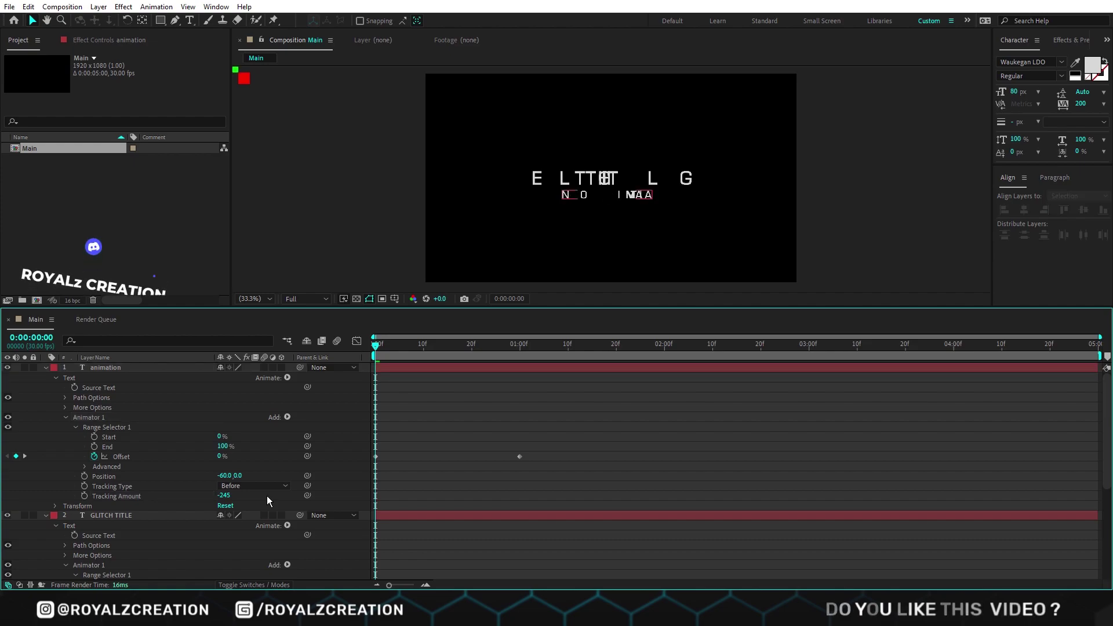
{"action": "left_click", "coordinate": [400, 368]}
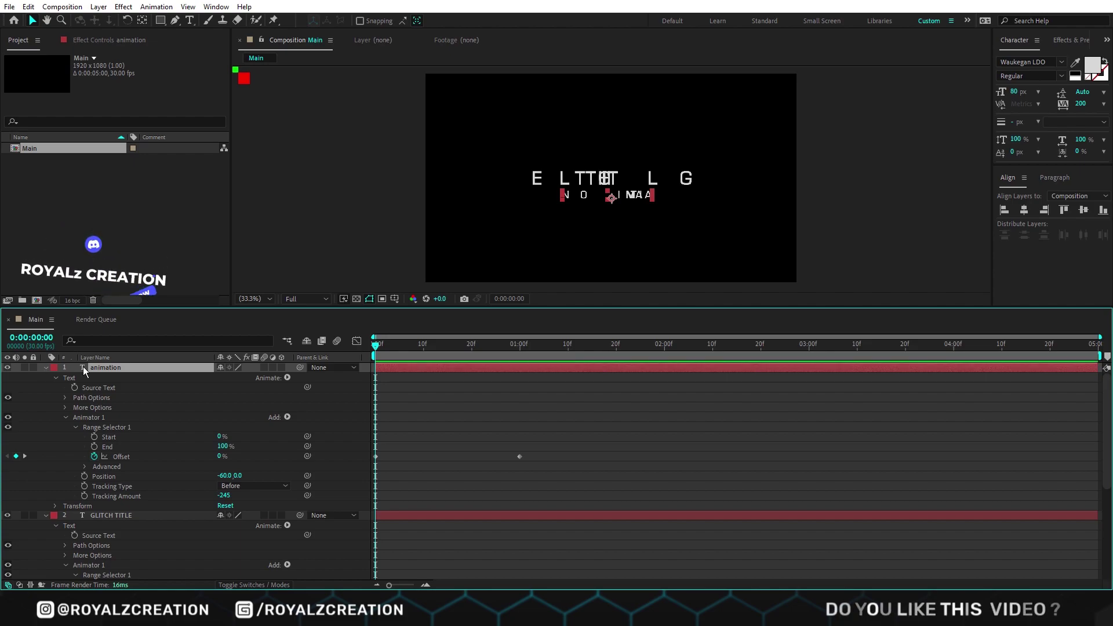
{"action": "left_click", "coordinate": [403, 515], "text": "shift"}
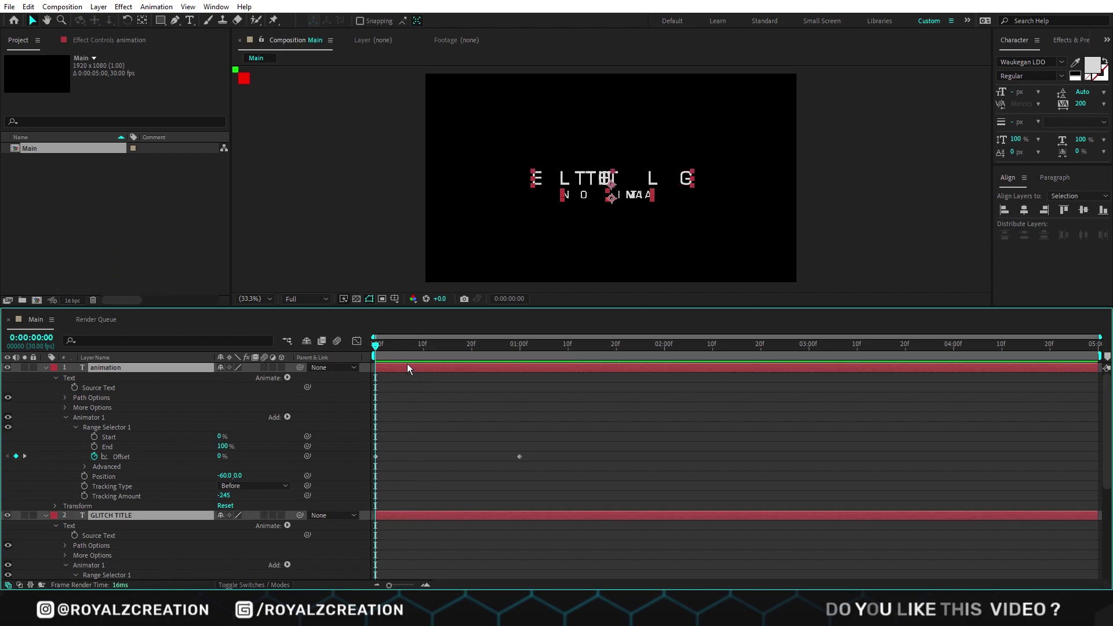
{"action": "left_click_drag", "start_coordinate": [429, 350], "coordinate": [457, 348]}
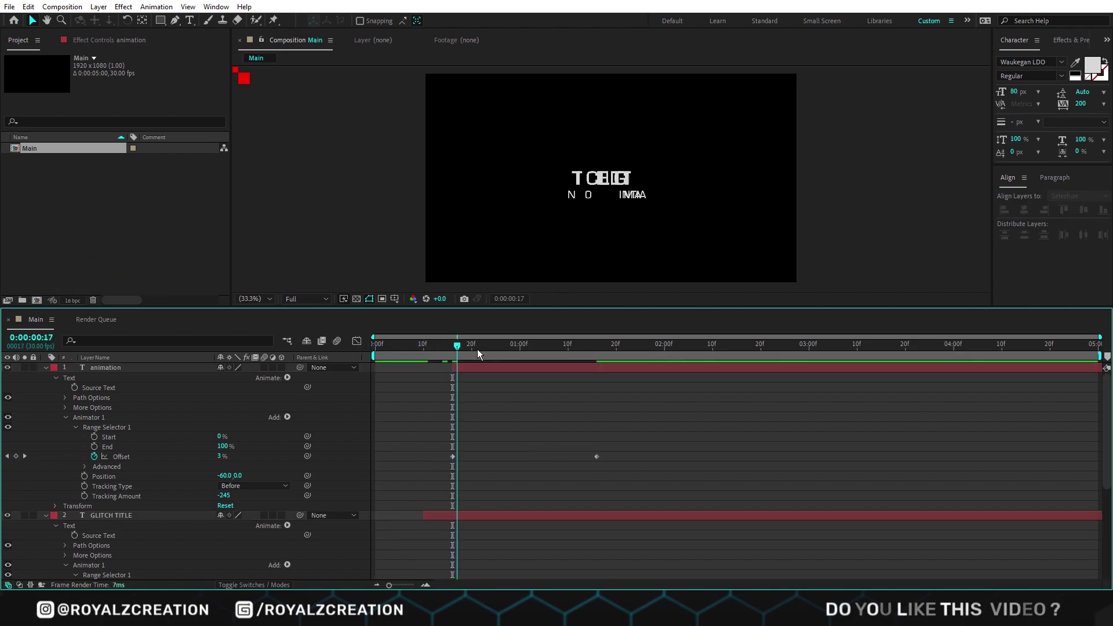
{"action": "left_click_drag", "start_coordinate": [597, 457], "coordinate": [439, 466]}
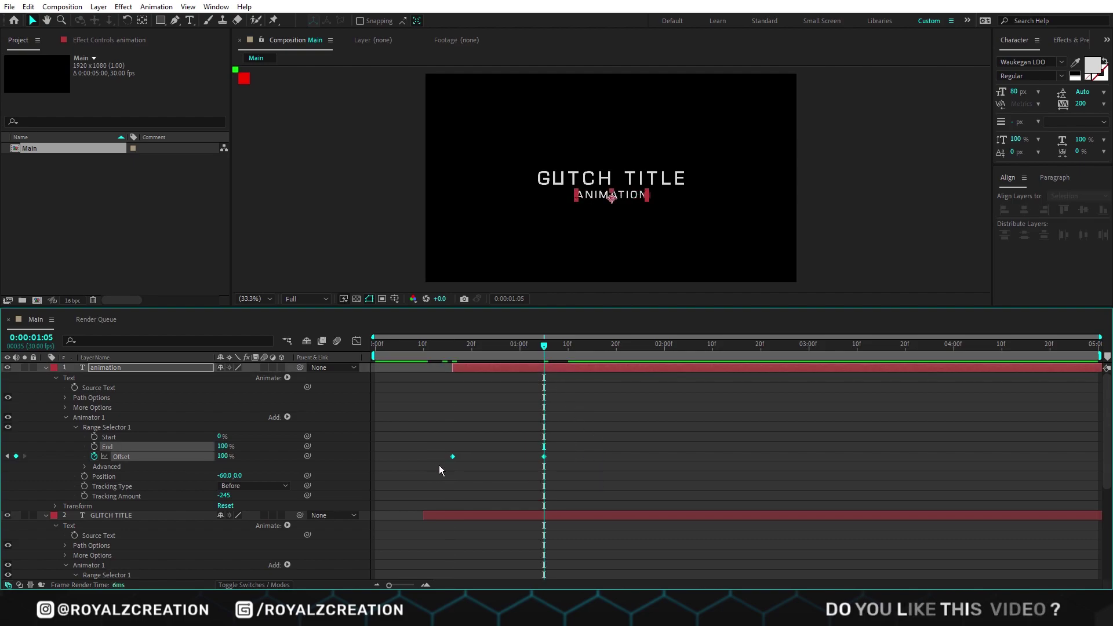
- Easy Ease the Offset keyframes and steepen their speed curve in the Graph Editor
{"action": "right_click", "coordinate": [454, 460]}
{"action": "mouse_move", "coordinate": [503, 450]}
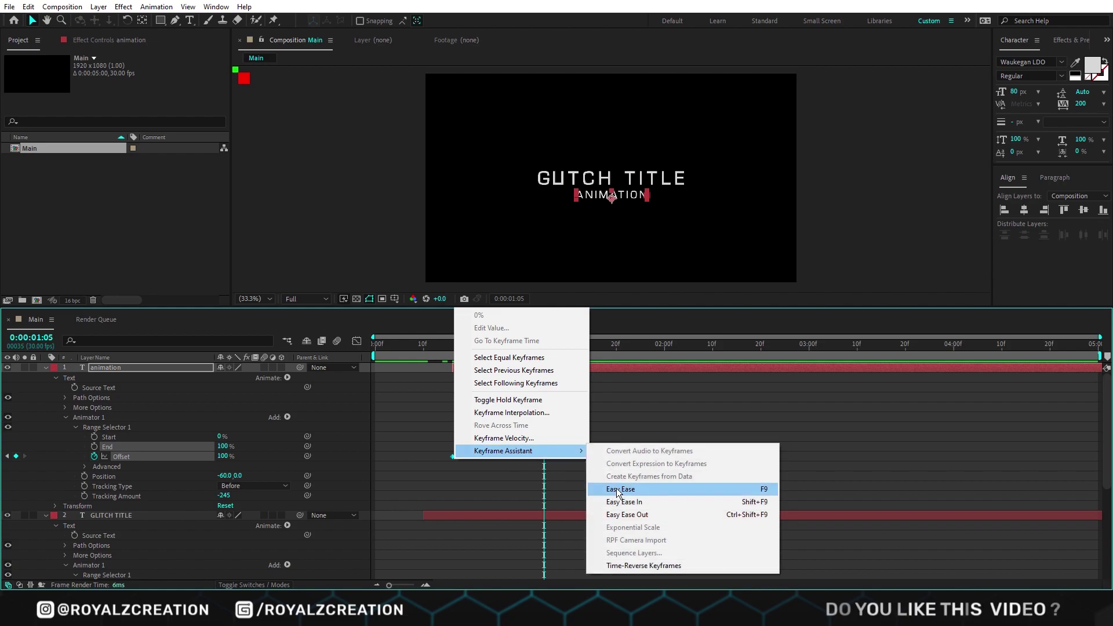
{"action": "left_click", "coordinate": [622, 491]}
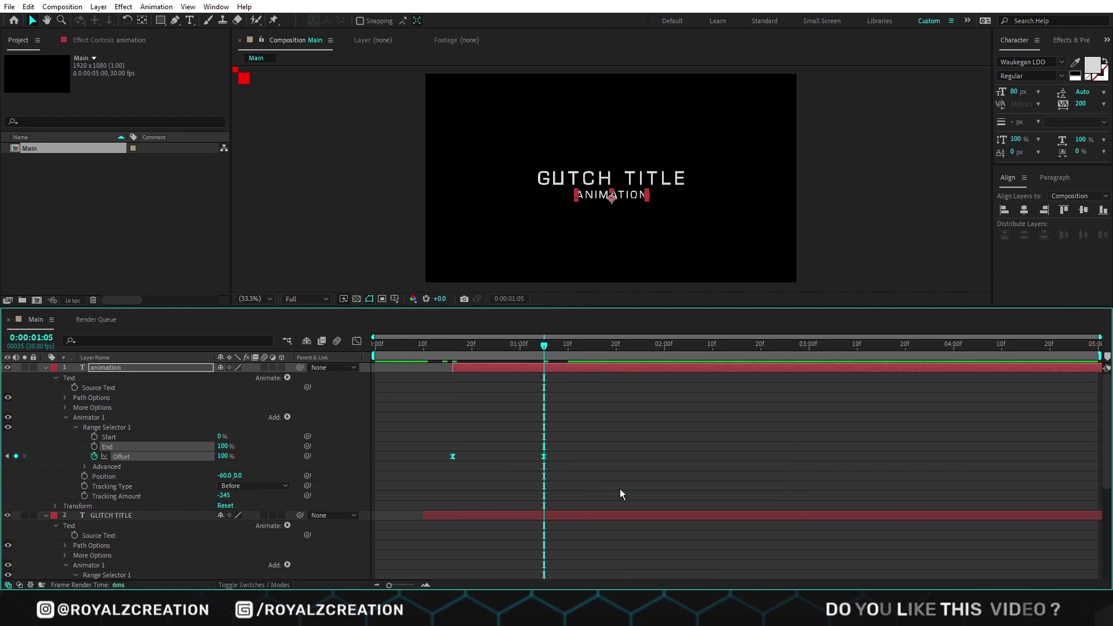
{"action": "left_click", "coordinate": [356, 341]}
{"action": "left_click_drag", "start_coordinate": [615, 505], "coordinate": [419, 559]}
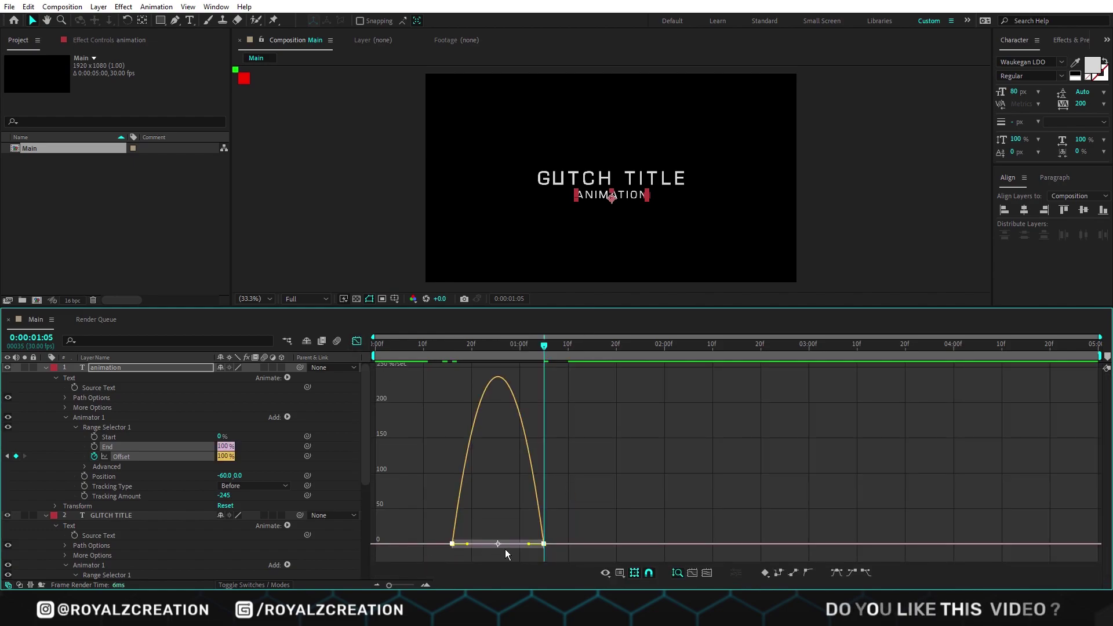
{"action": "left_click_drag", "start_coordinate": [530, 544], "coordinate": [483, 545]}
- Collapse the layers and preview the title reveal from frame 10
{"action": "key", "text": "space"}
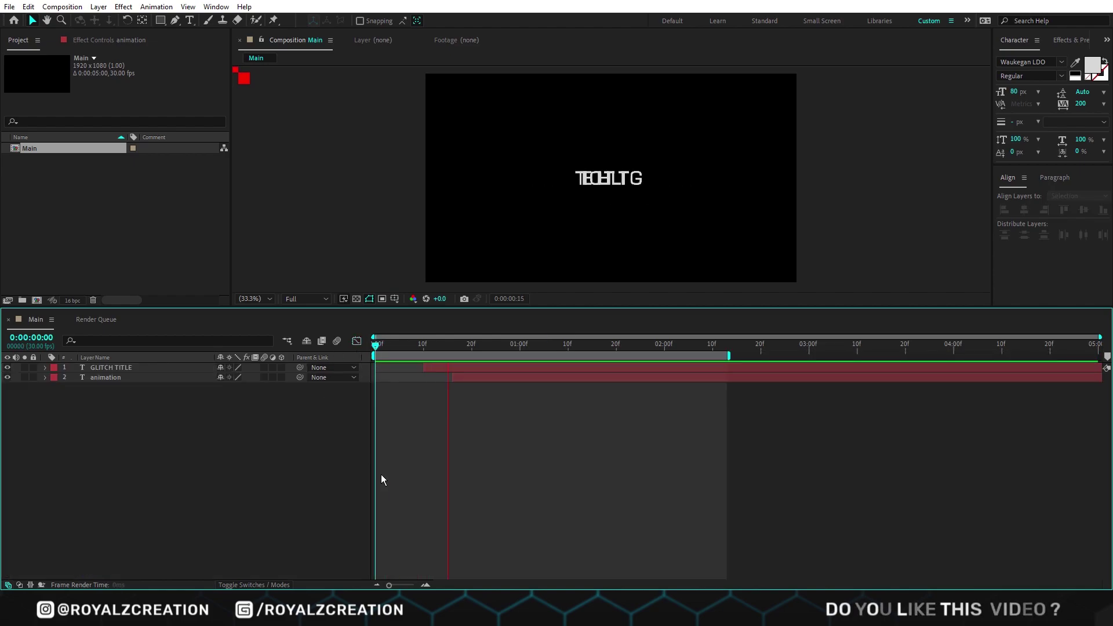
{"action": "left_click_drag", "start_coordinate": [437, 349], "coordinate": [423, 348]}
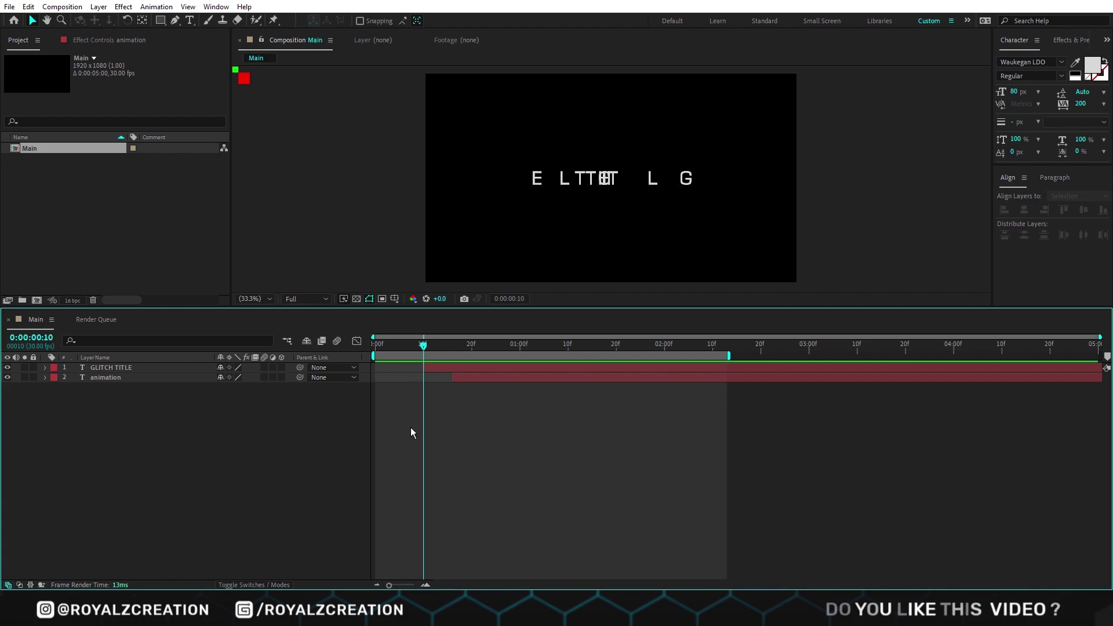
{"action": "key", "text": "space"}
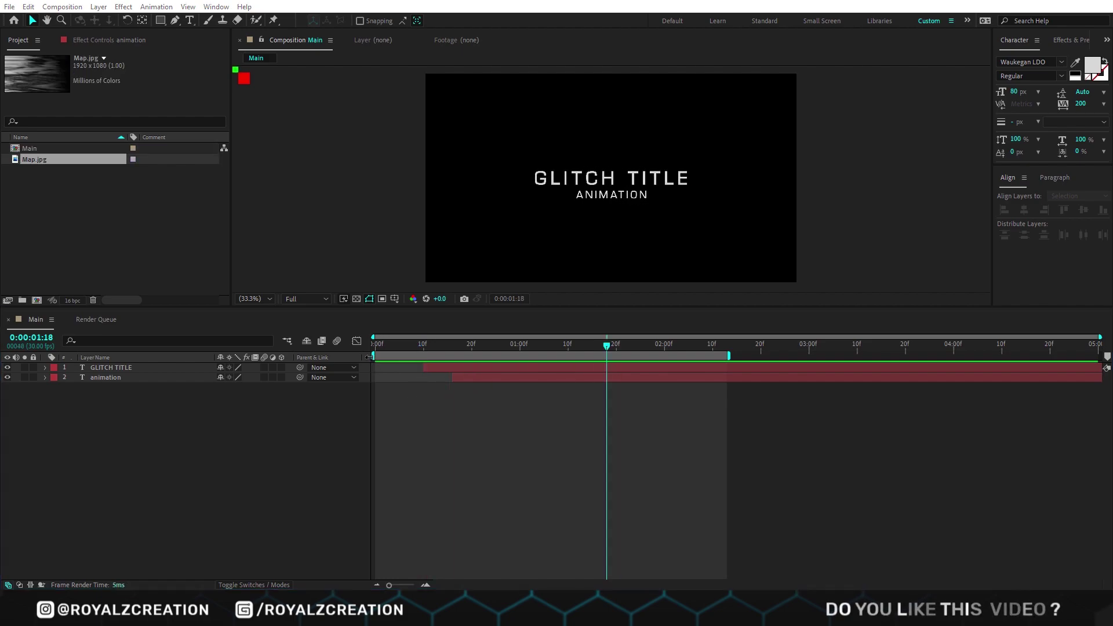
- Pre-compose both text layers into a composition named Text
{"action": "left_click_drag", "start_coordinate": [217, 406], "coordinate": [132, 367]}
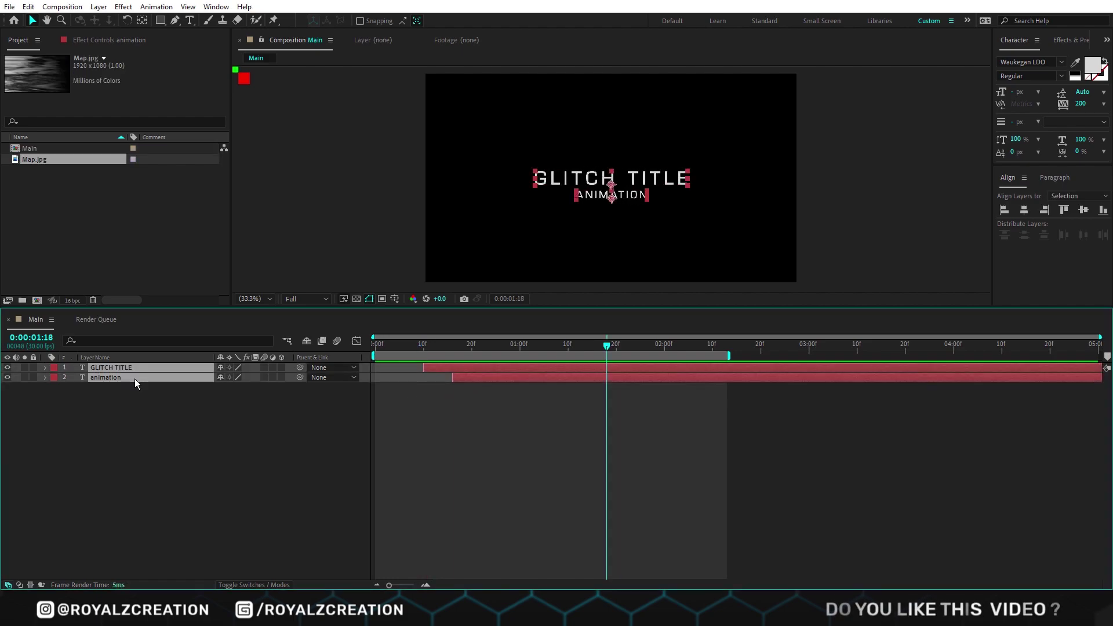
{"action": "key", "text": "ctrl+shift+c"}
{"action": "type", "text": "Text"}
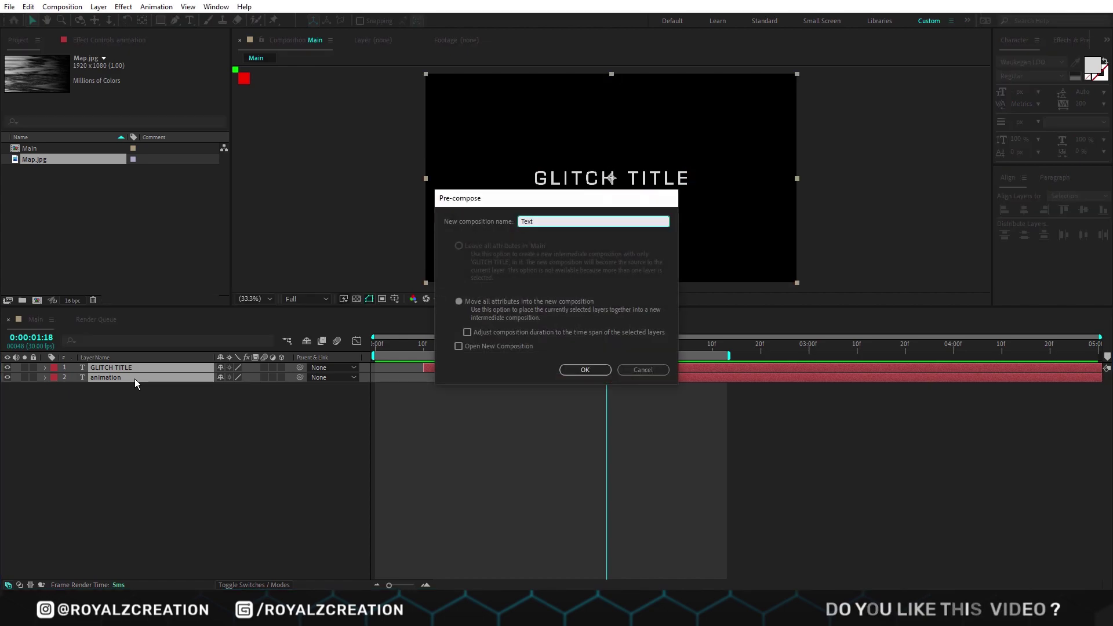
{"action": "key", "text": "Return"}
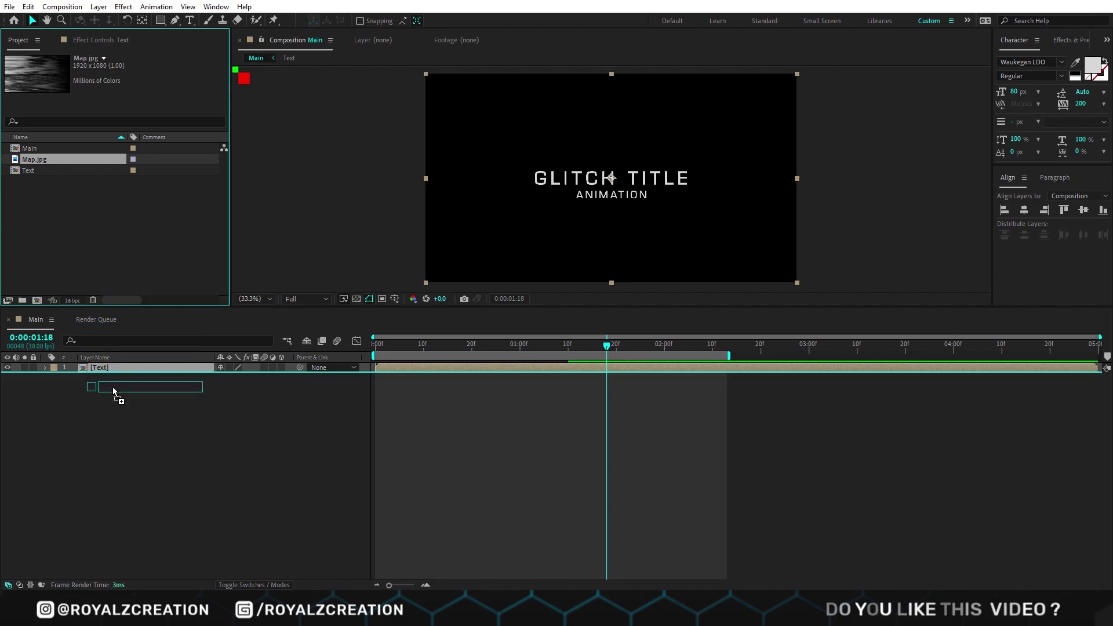
- Add Map.jpg as a hidden layer and apply Time Displacement to Text driven by Map.jpg
{"action": "left_click_drag", "start_coordinate": [38, 162], "coordinate": [112, 387]}
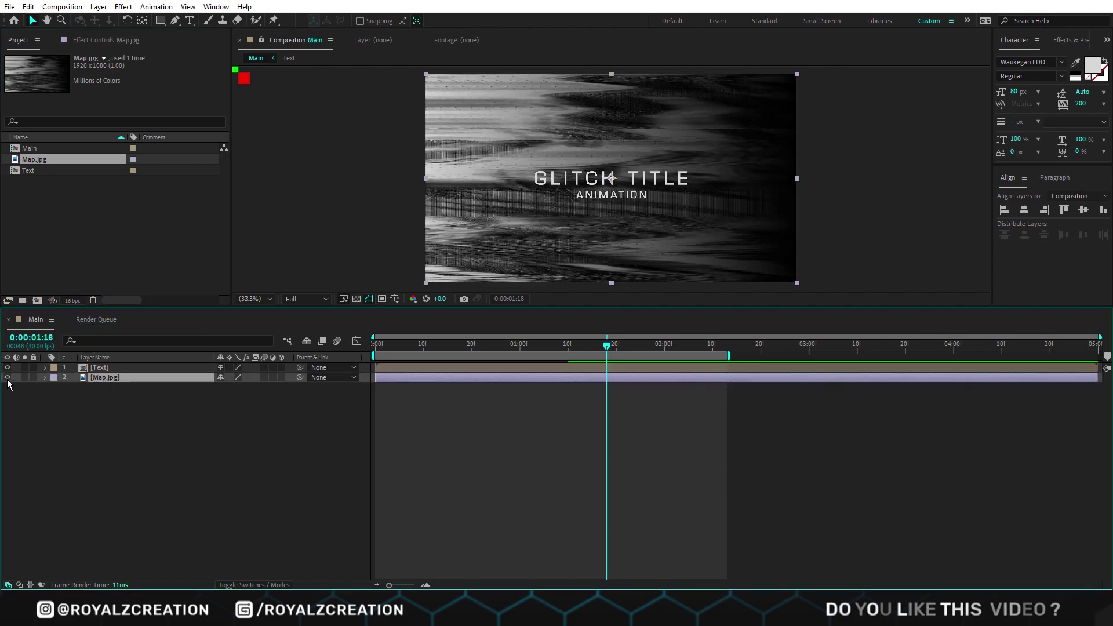
{"action": "left_click", "coordinate": [8, 378]}
{"action": "left_click", "coordinate": [121, 370]}
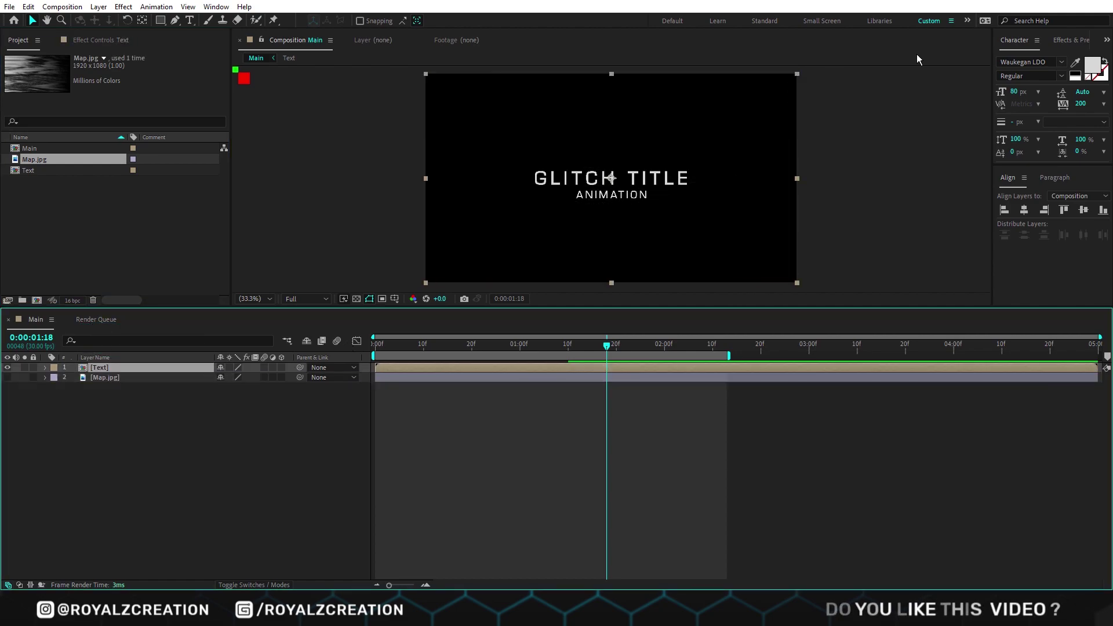
{"action": "left_click", "coordinate": [1060, 41]}
{"action": "type", "text": "Time"}
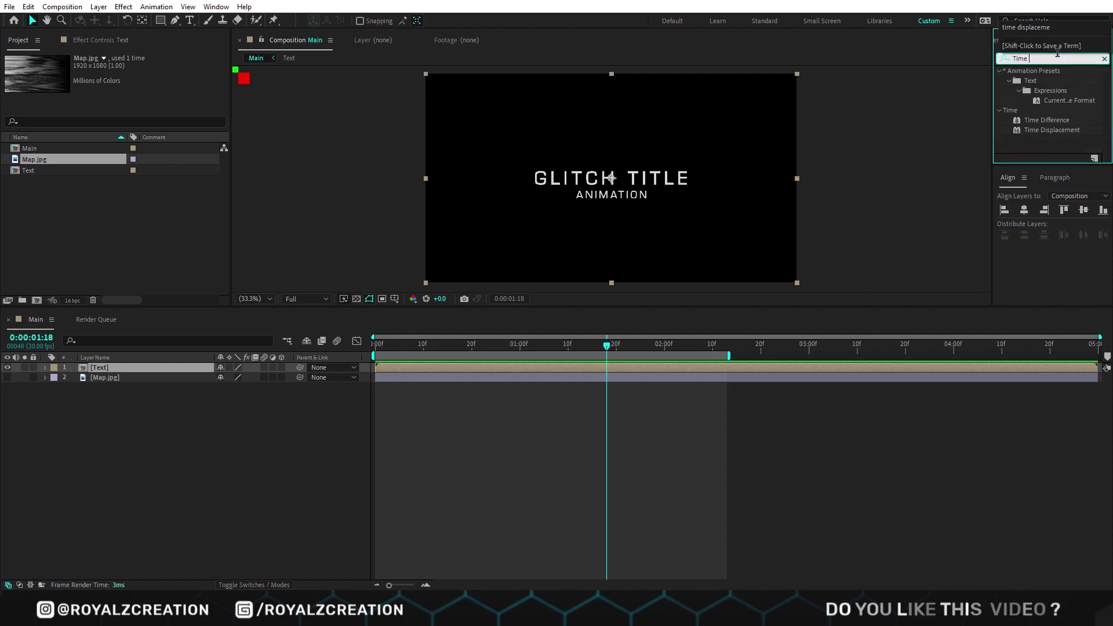
{"action": "double_click", "coordinate": [1059, 129]}
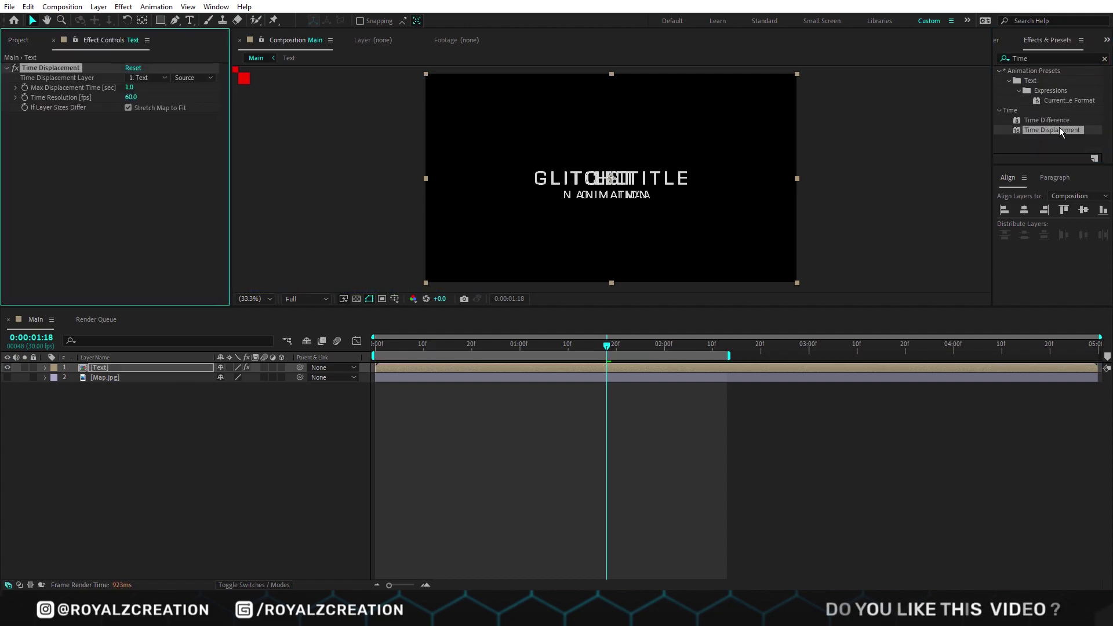
{"action": "left_click", "coordinate": [161, 78]}
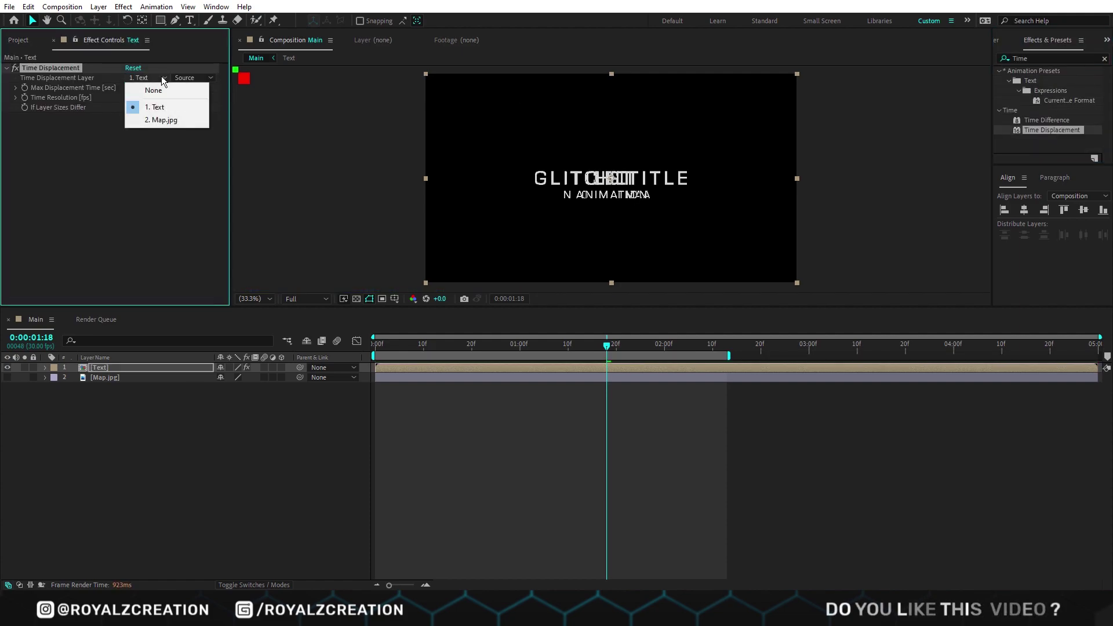
{"action": "left_click", "coordinate": [162, 121]}
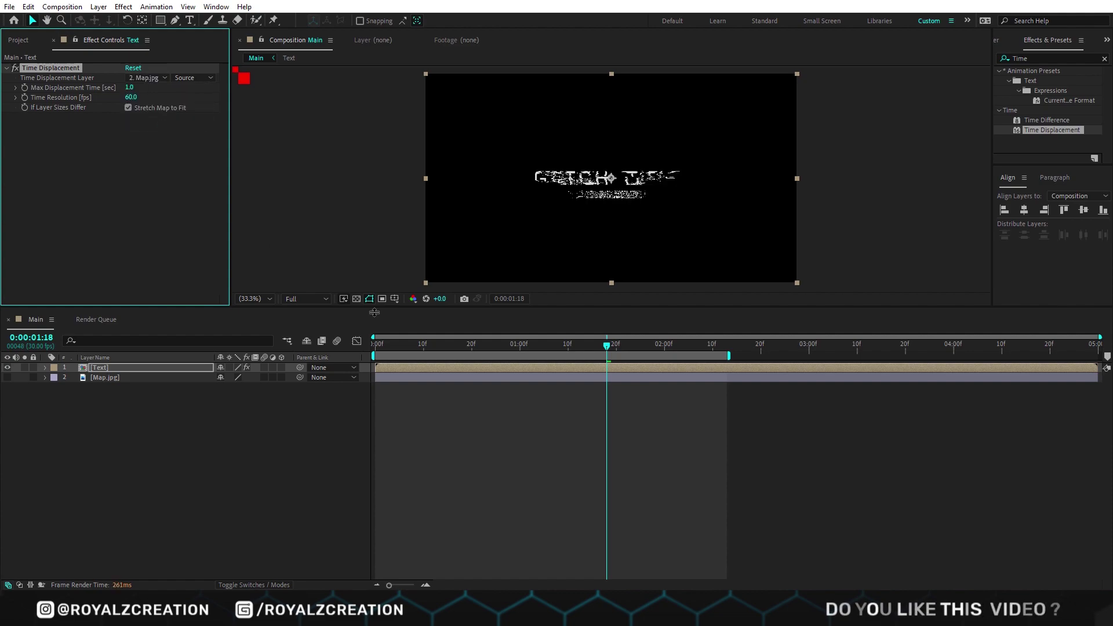
- Preview the glitching title from the start, then select the Text and Map.jpg layers
{"action": "key", "text": "Home"}
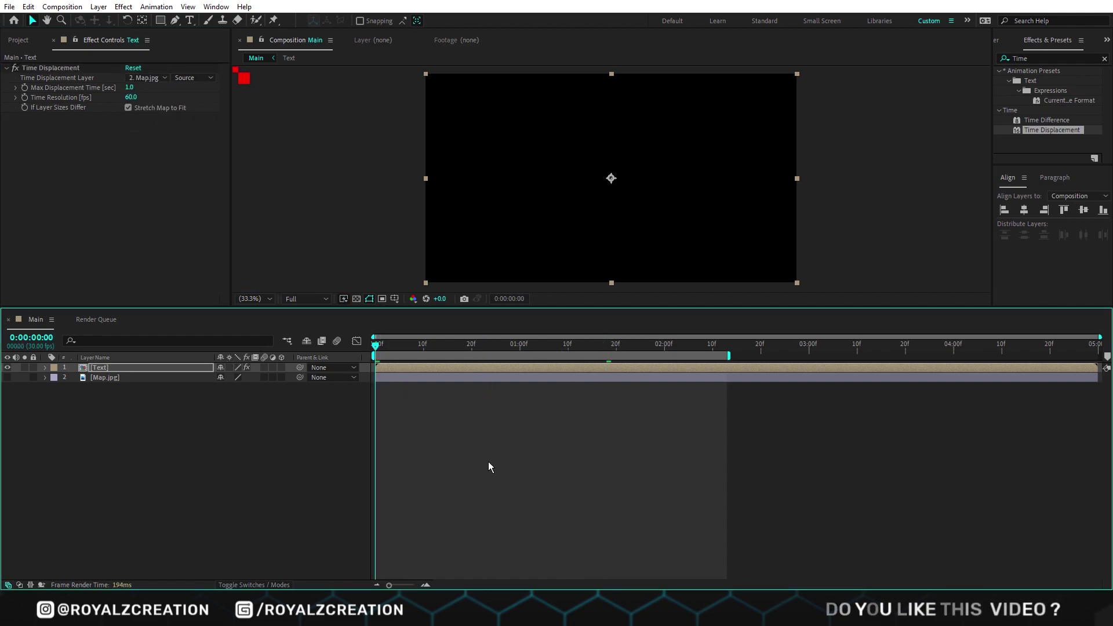
{"action": "left_click", "coordinate": [488, 461]}
{"action": "key", "text": "space"}
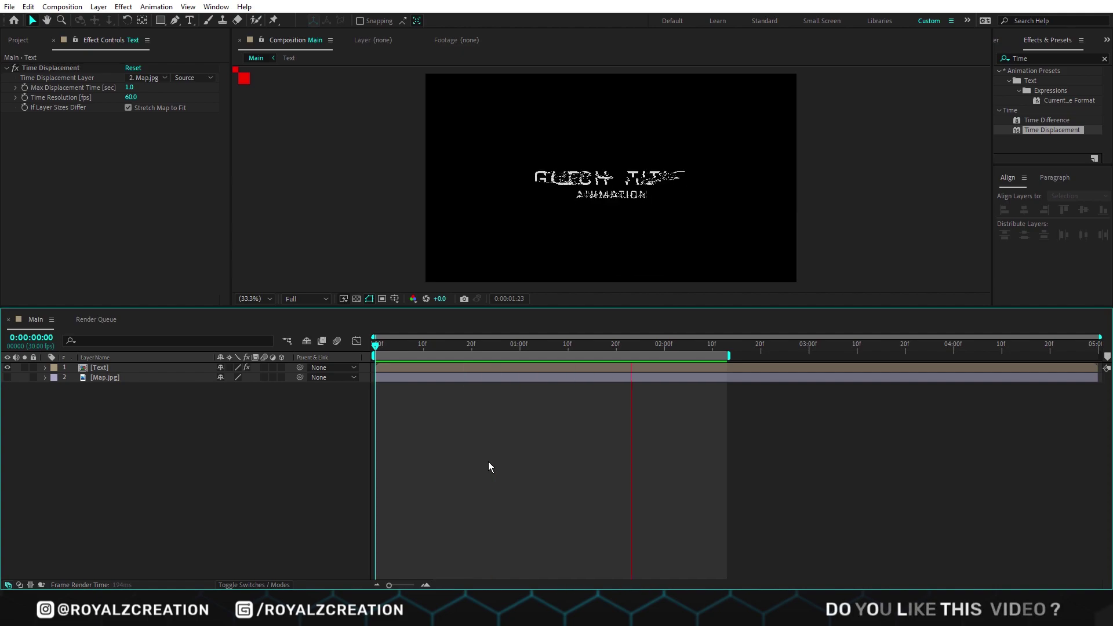
{"action": "key", "text": "space"}
{"action": "left_click_drag", "start_coordinate": [214, 425], "coordinate": [146, 359]}
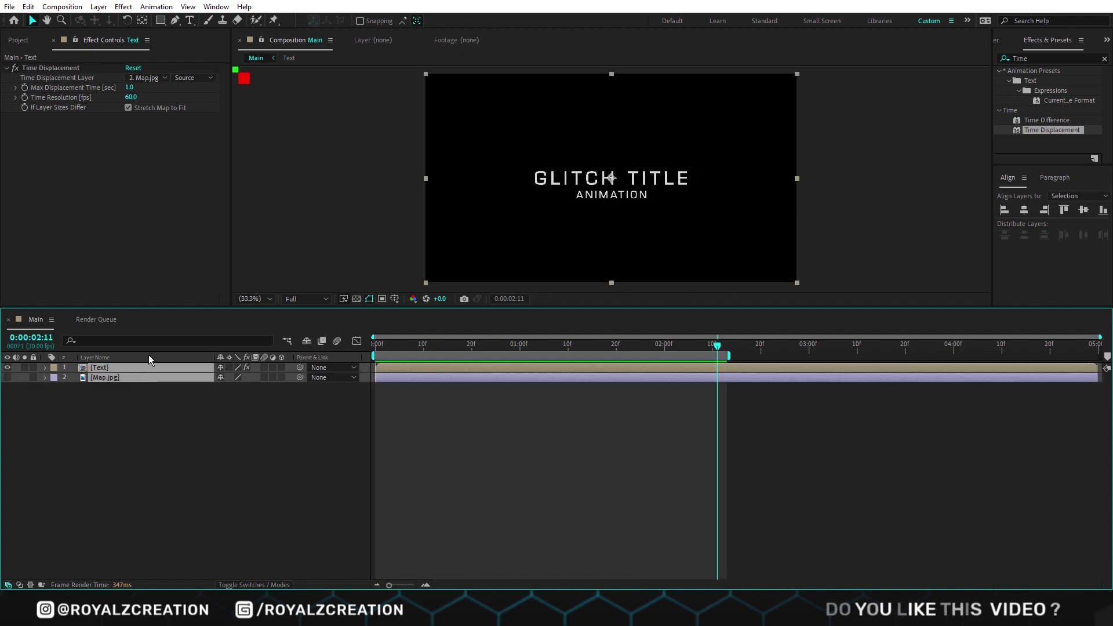
- Pre-compose into a Glitch comp, apply a Fill effect and duplicate it into three layers
{"action": "key", "text": "ctrl+shift+c"}
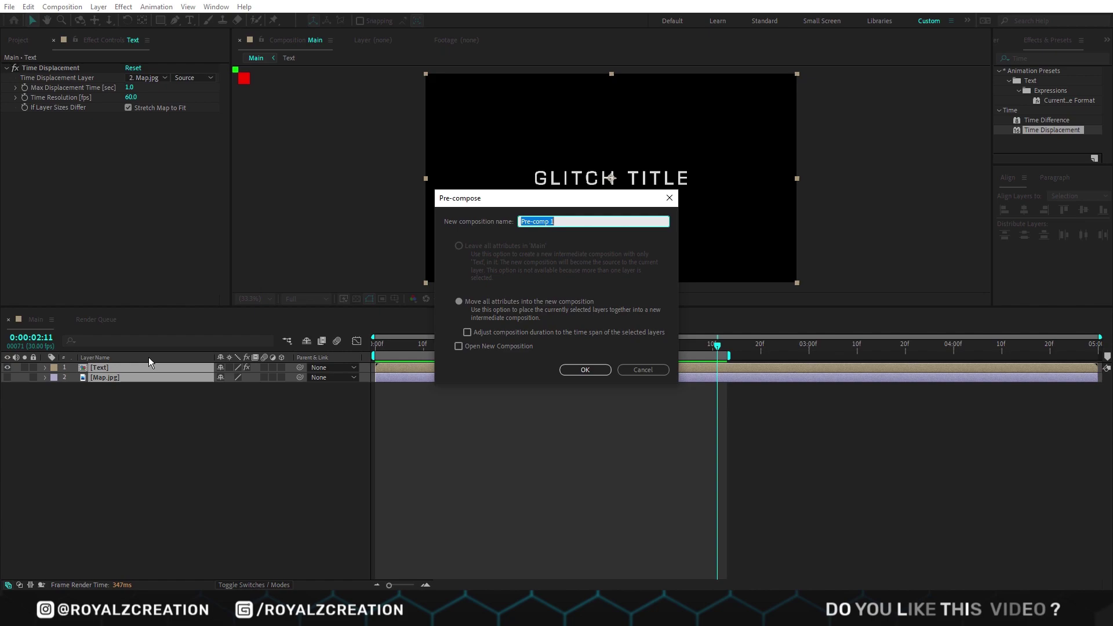
{"action": "type", "text": "Glitch"}
{"action": "key", "text": "Return"}
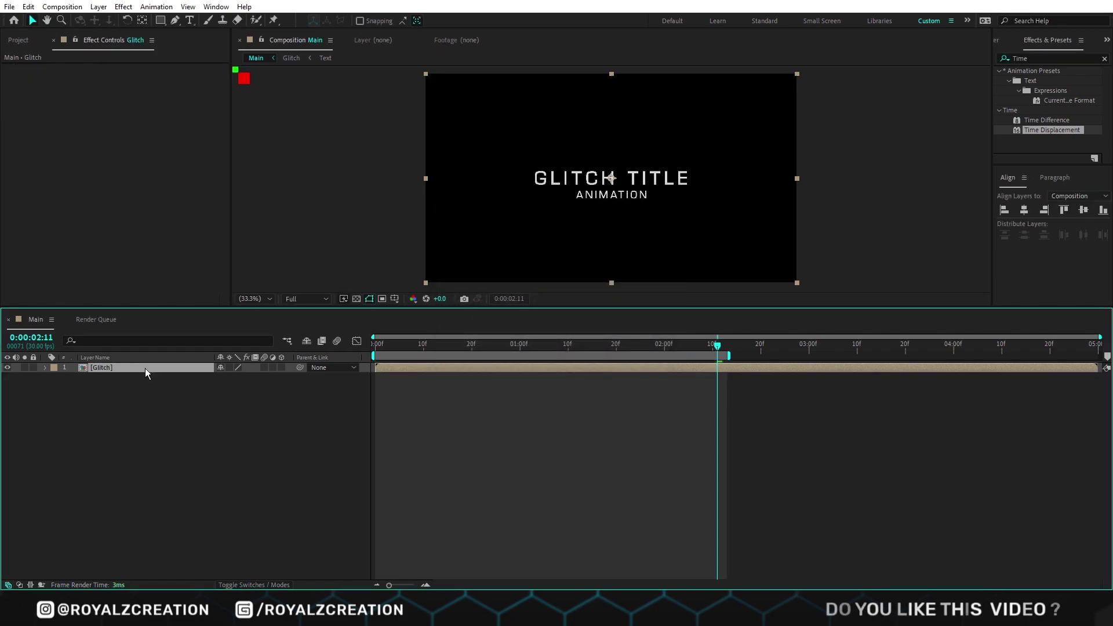
{"action": "left_click", "coordinate": [1055, 58]}
{"action": "type", "text": "Fill"}
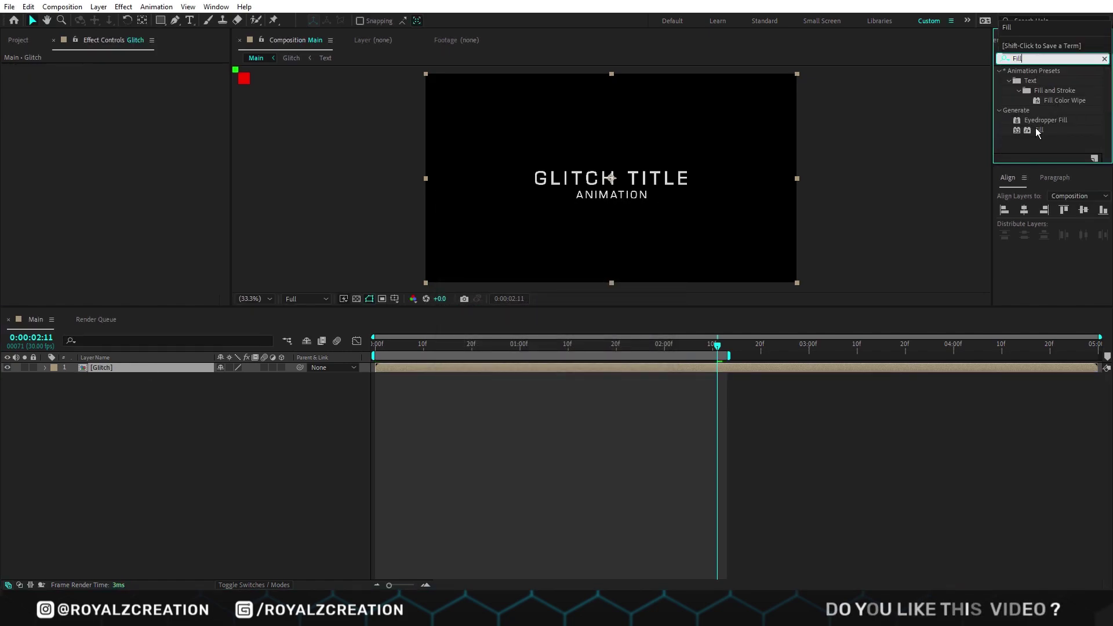
{"action": "double_click", "coordinate": [1038, 131]}
{"action": "left_click", "coordinate": [129, 365]}
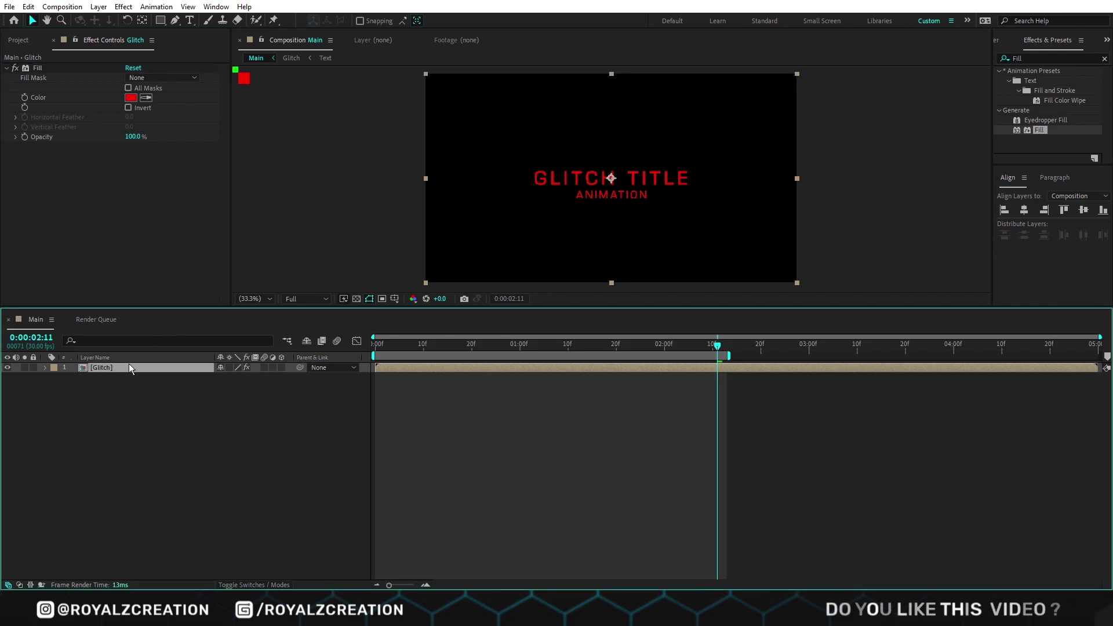
{"action": "key", "text": "ctrl+d"}
{"action": "key", "text": "ctrl+d"}
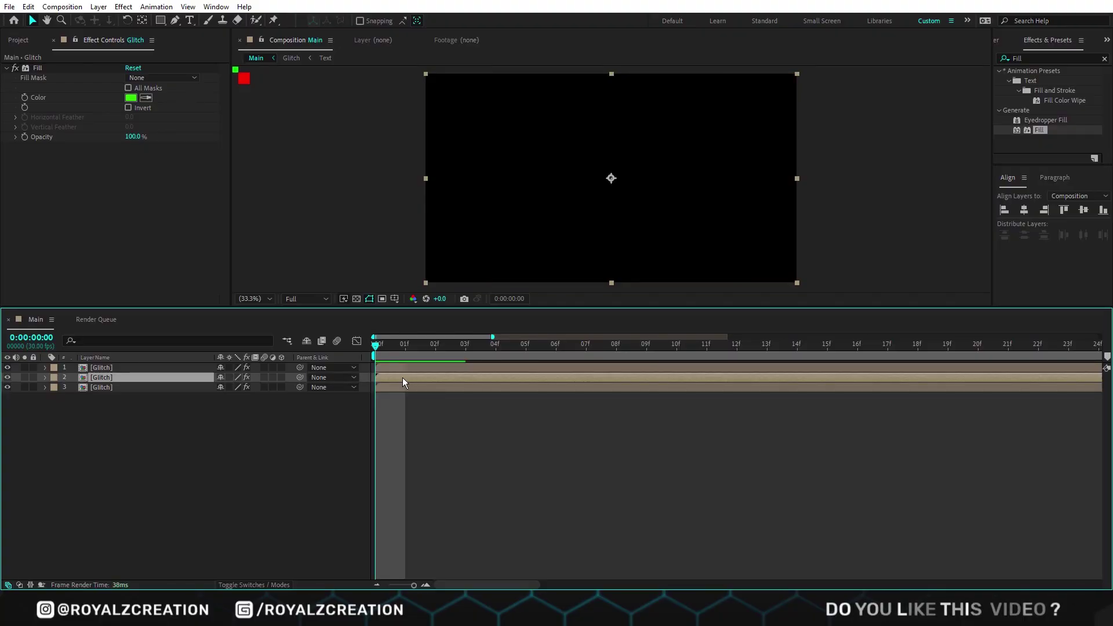
- Stagger the third Glitch layer a frame later, set all three to Screen blending and preview
{"action": "left_click_drag", "start_coordinate": [398, 388], "coordinate": [430, 390]}
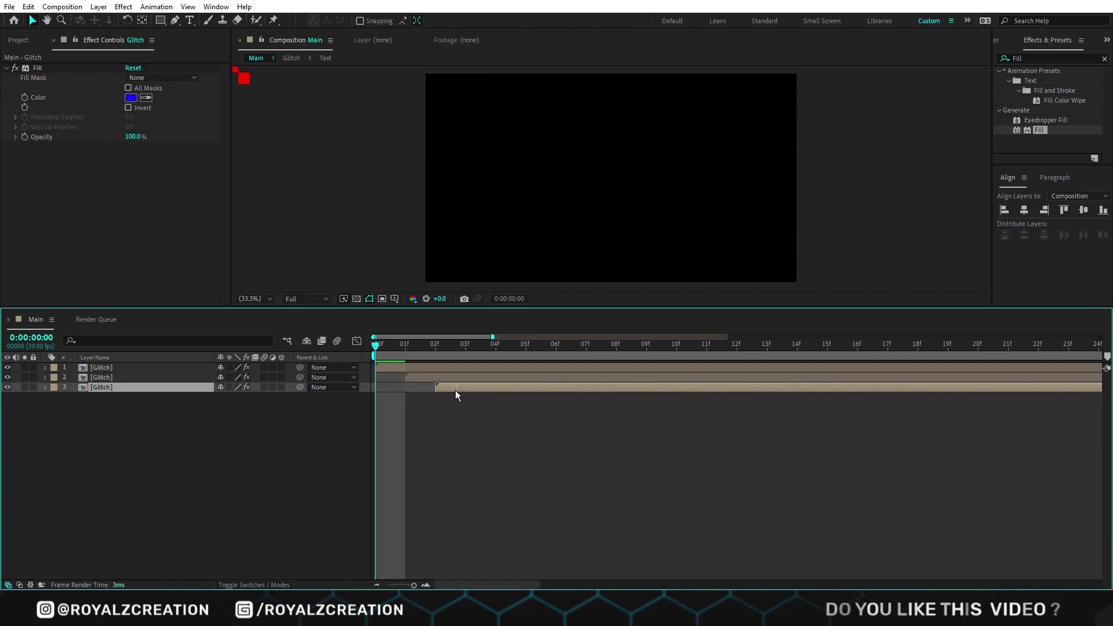
{"action": "key", "text": "semicolon"}
{"action": "left_click", "coordinate": [250, 585]}
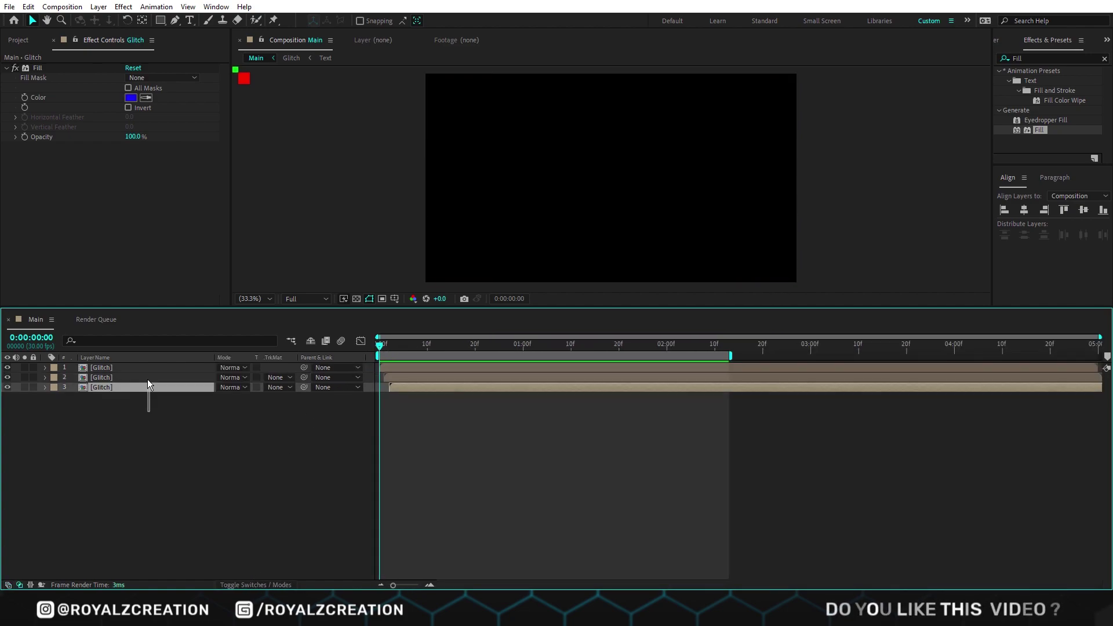
{"action": "key", "text": "ctrl+a"}
{"action": "left_click", "coordinate": [226, 368]}
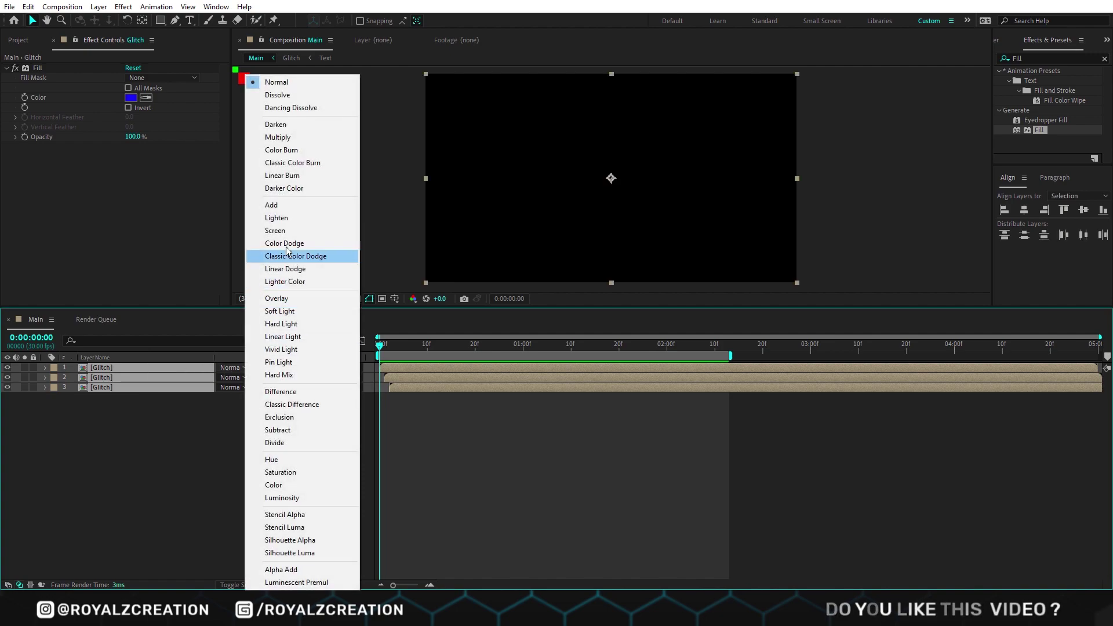
{"action": "left_click", "coordinate": [275, 231]}
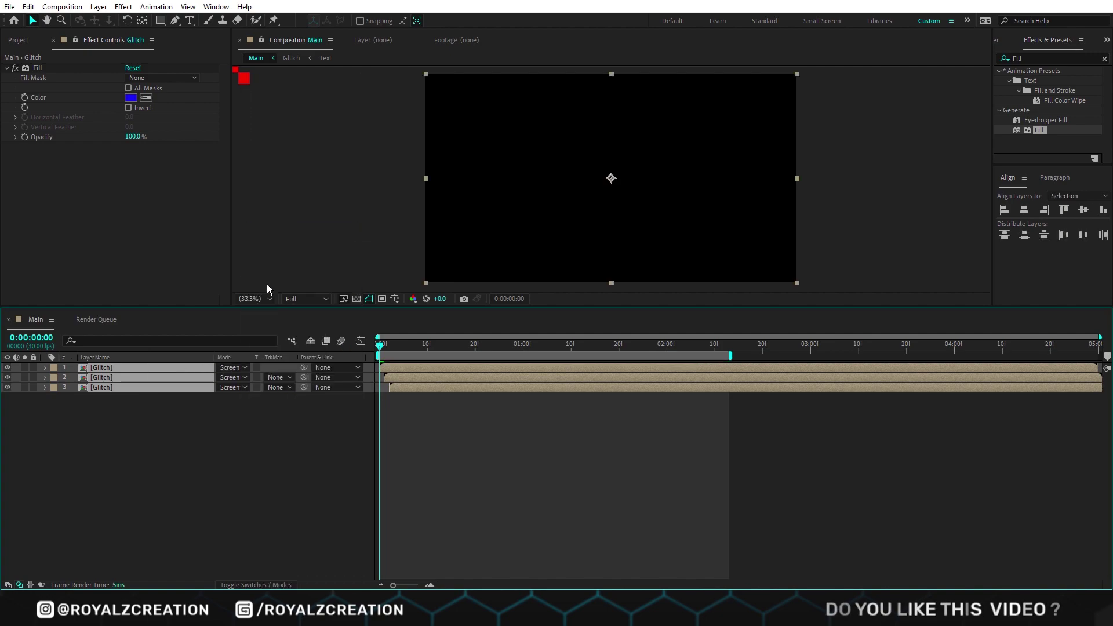
{"action": "left_click", "coordinate": [389, 449]}
{"action": "key", "text": "space"}
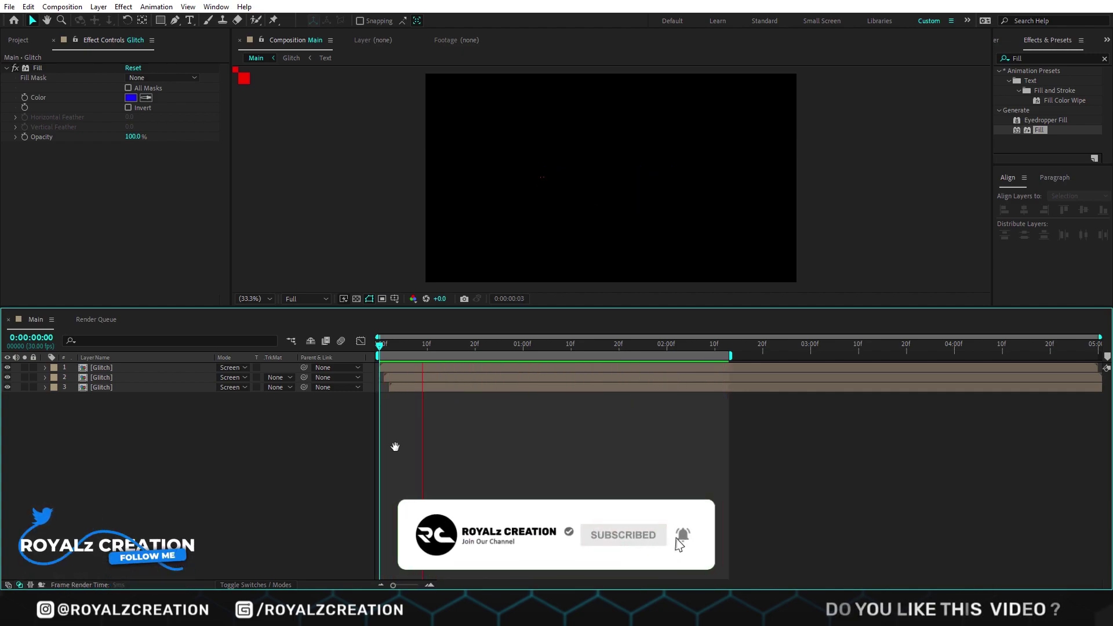
- Pre-compose the three Glitch layers into a single comp named RGB
{"action": "key", "text": "space"}
{"action": "key", "text": "space"}
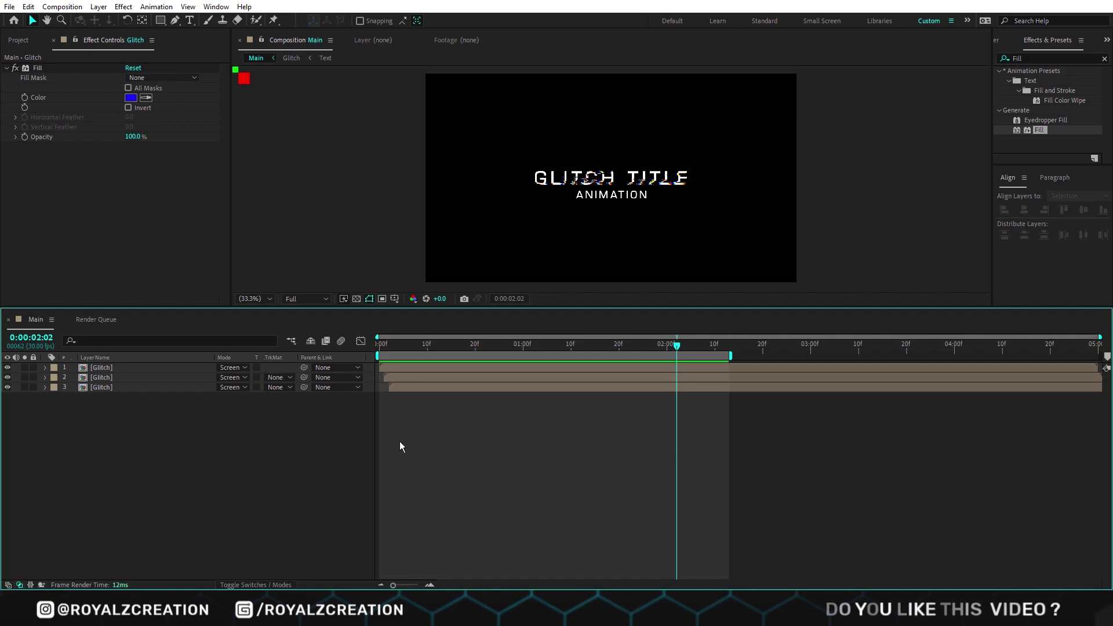
{"action": "key", "text": "ctrl+a"}
{"action": "key", "text": "ctrl+shift+c"}
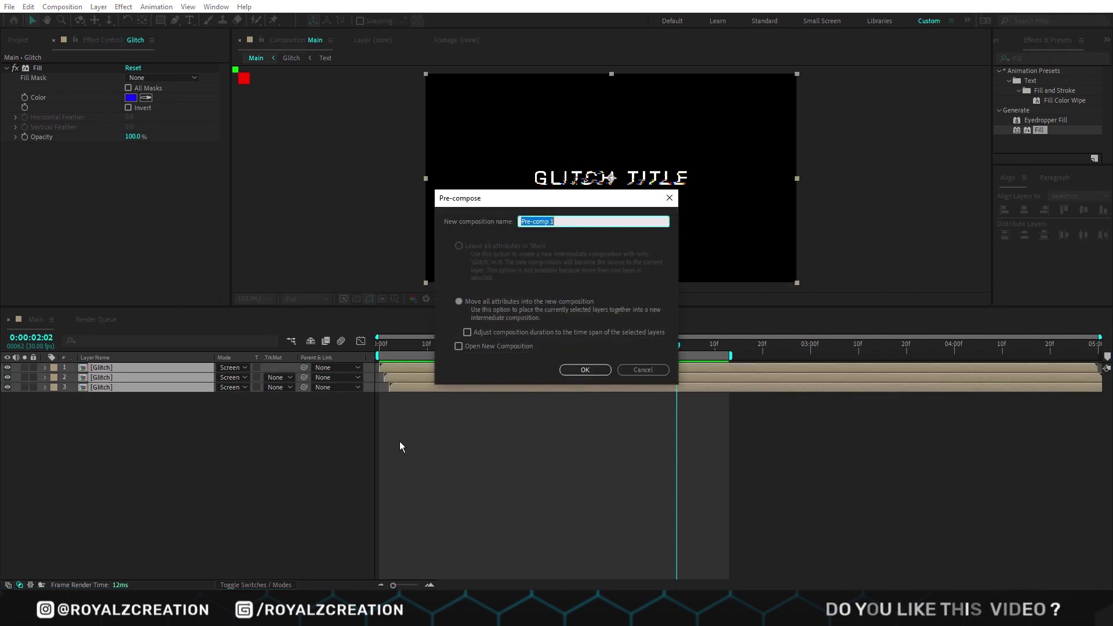
{"action": "type", "text": "RGB"}
{"action": "key", "text": "Return"}
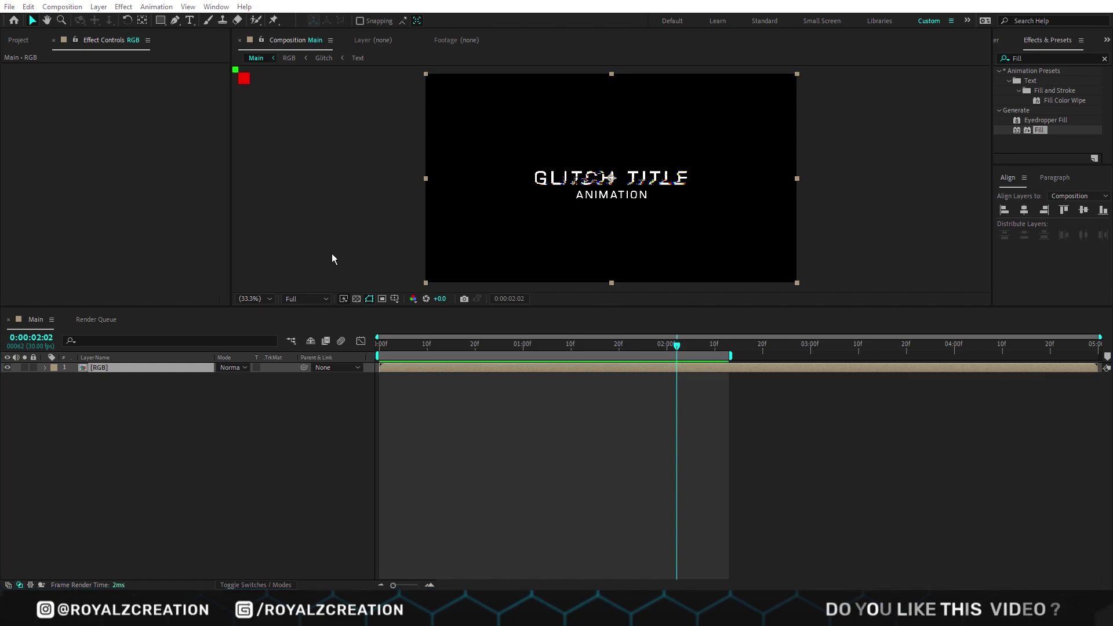
- Start a new composition from the Project panel
{"action": "left_click", "coordinate": [20, 41]}
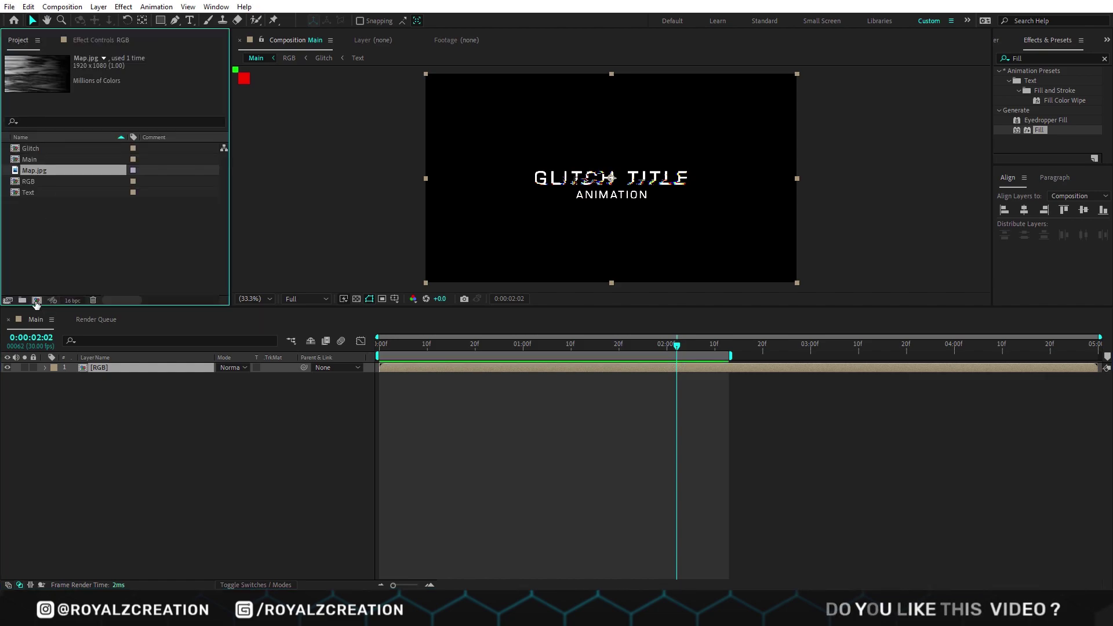
{"action": "left_click", "coordinate": [35, 301]}
{"action": "type", "text": "Noise"}
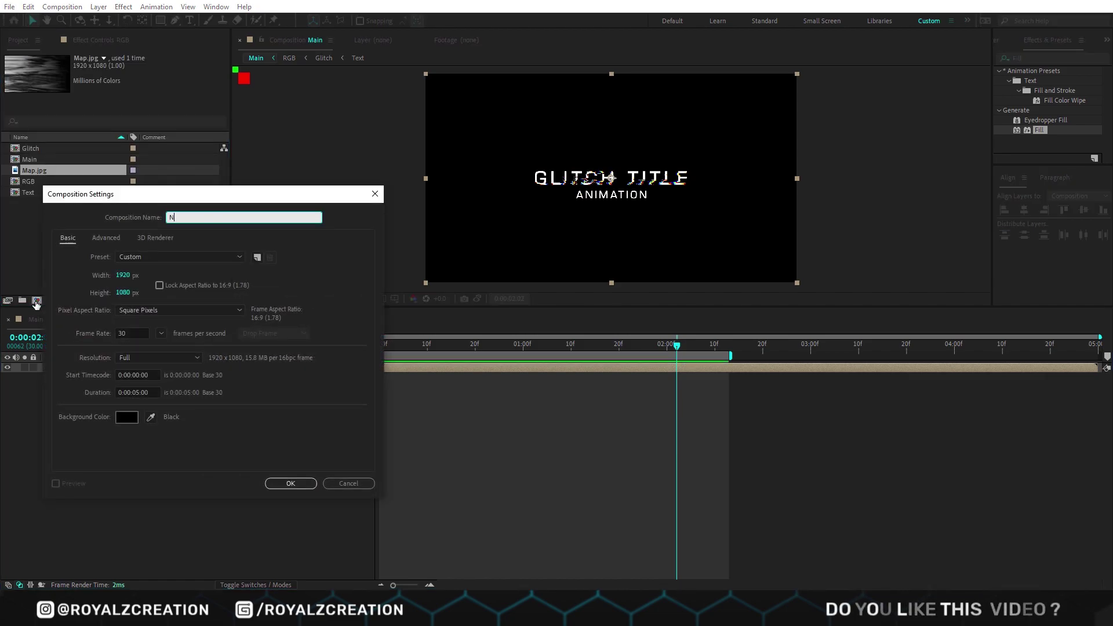
- Create the Noise comp with the Glitch comp inside and an adjustment layer above it
{"action": "key", "text": "Return"}
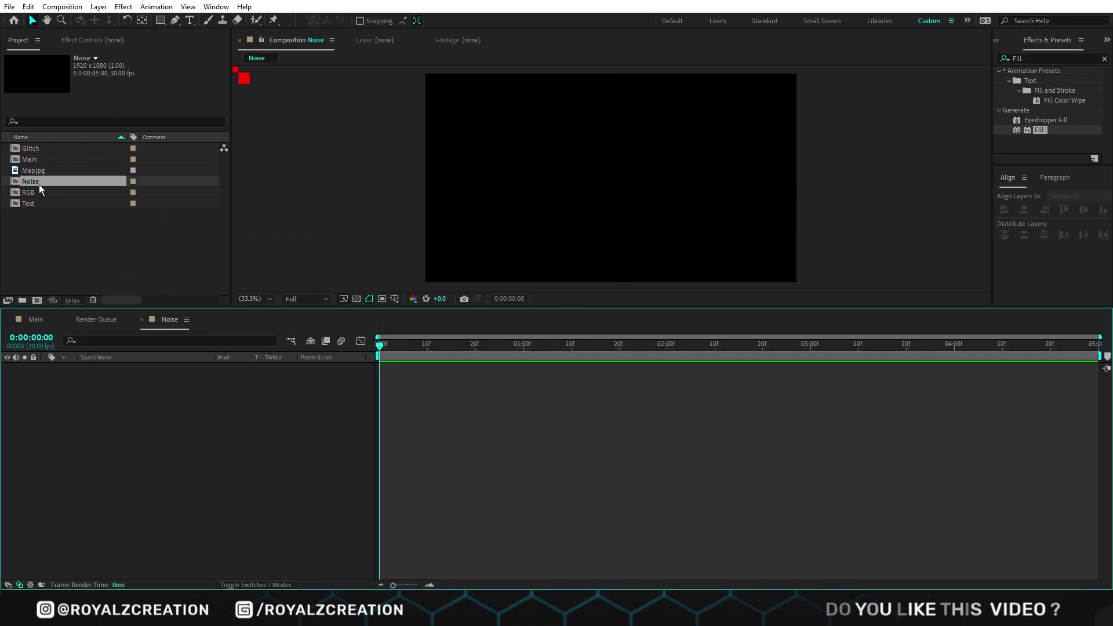
{"action": "left_click_drag", "start_coordinate": [42, 150], "coordinate": [99, 395]}
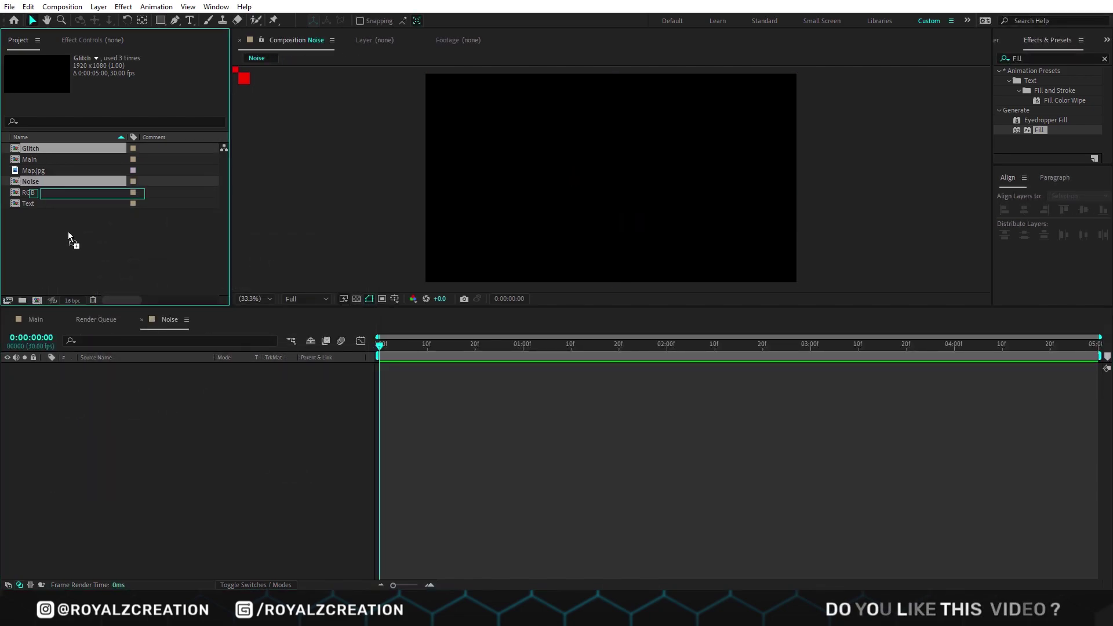
{"action": "right_click", "coordinate": [99, 395]}
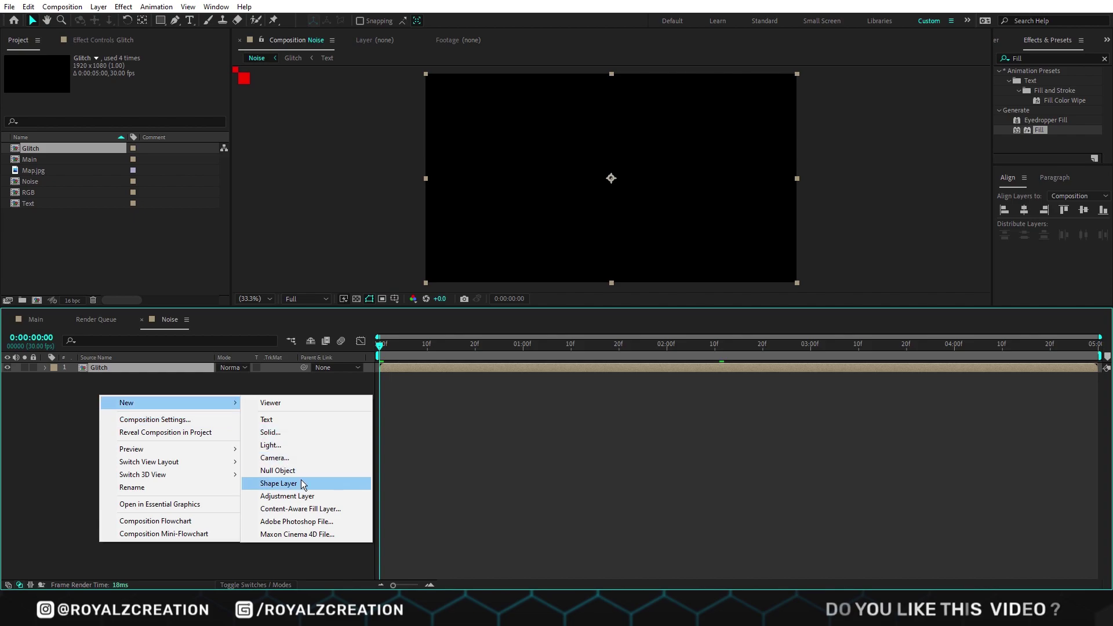
{"action": "left_click", "coordinate": [313, 497]}
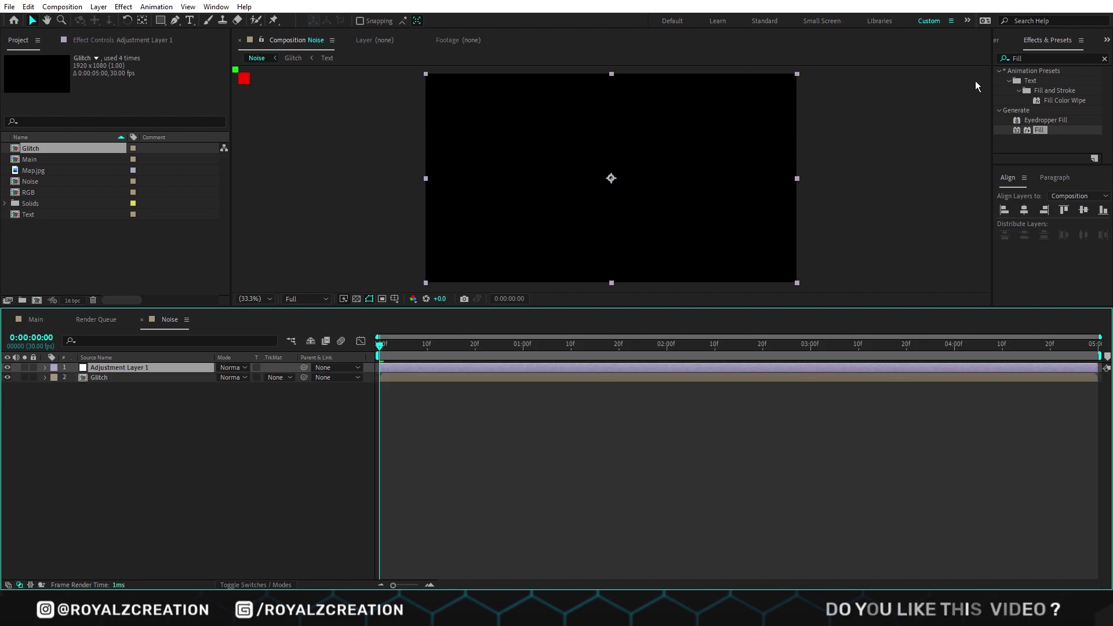
- Apply Fast Box Blur to the adjustment layer with a blur radius of 1
{"action": "left_click", "coordinate": [1041, 59]}
{"action": "type", "text": "Fast b"}
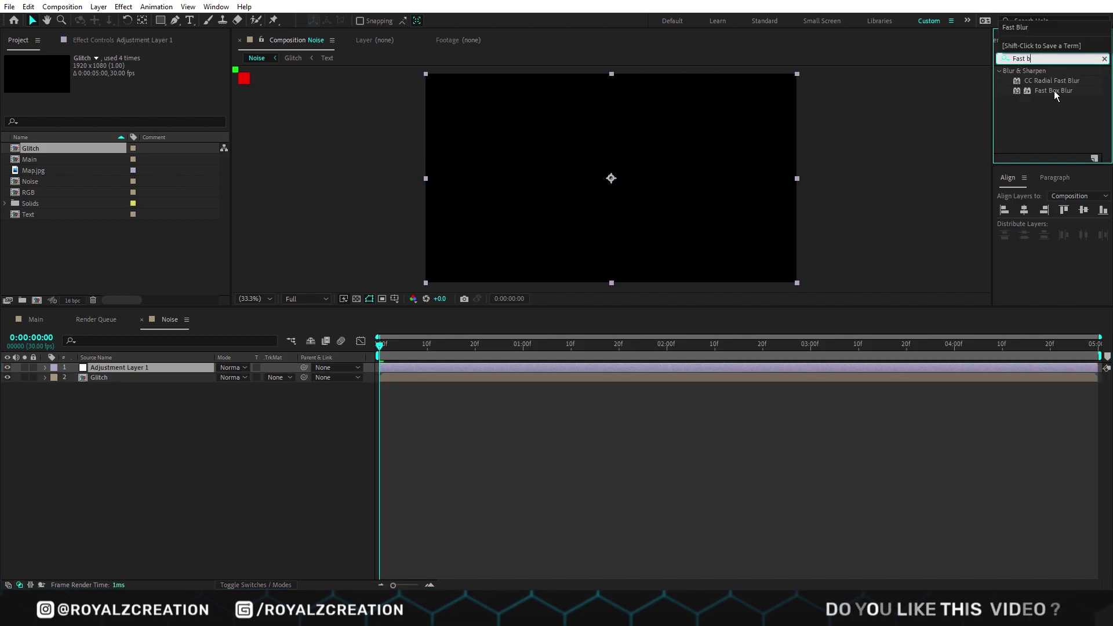
{"action": "double_click", "coordinate": [1055, 92]}
{"action": "left_click", "coordinate": [130, 78]}
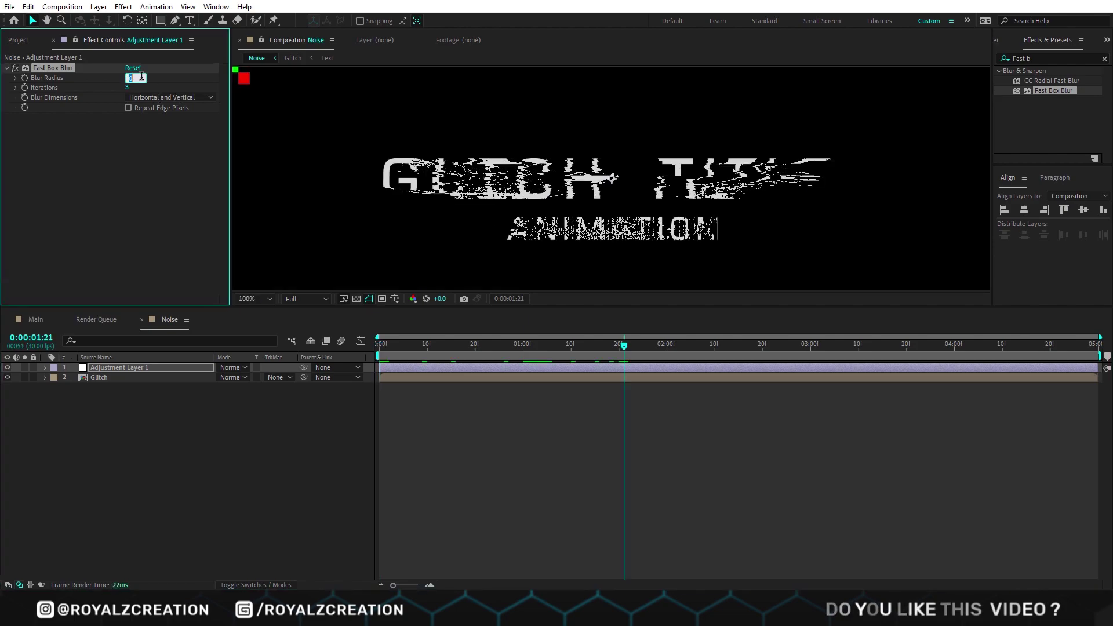
{"action": "type", "text": "1"}
{"action": "key", "text": "Return"}
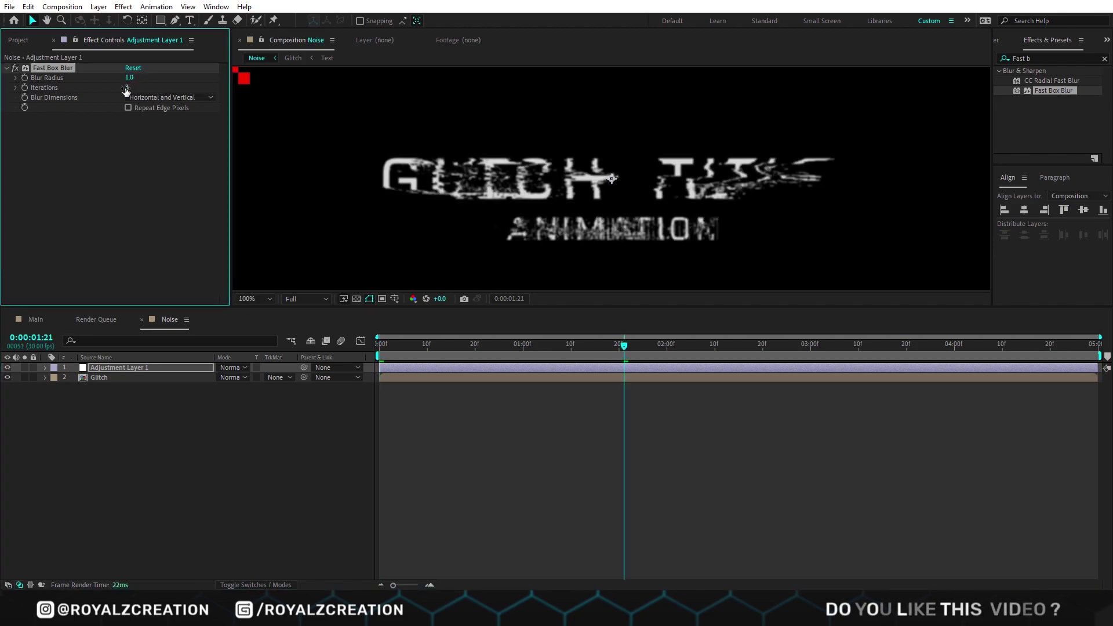
- Restrict the Fast Box Blur to the horizontal direction only
{"action": "left_click", "coordinate": [166, 96]}
{"action": "left_click", "coordinate": [173, 122]}
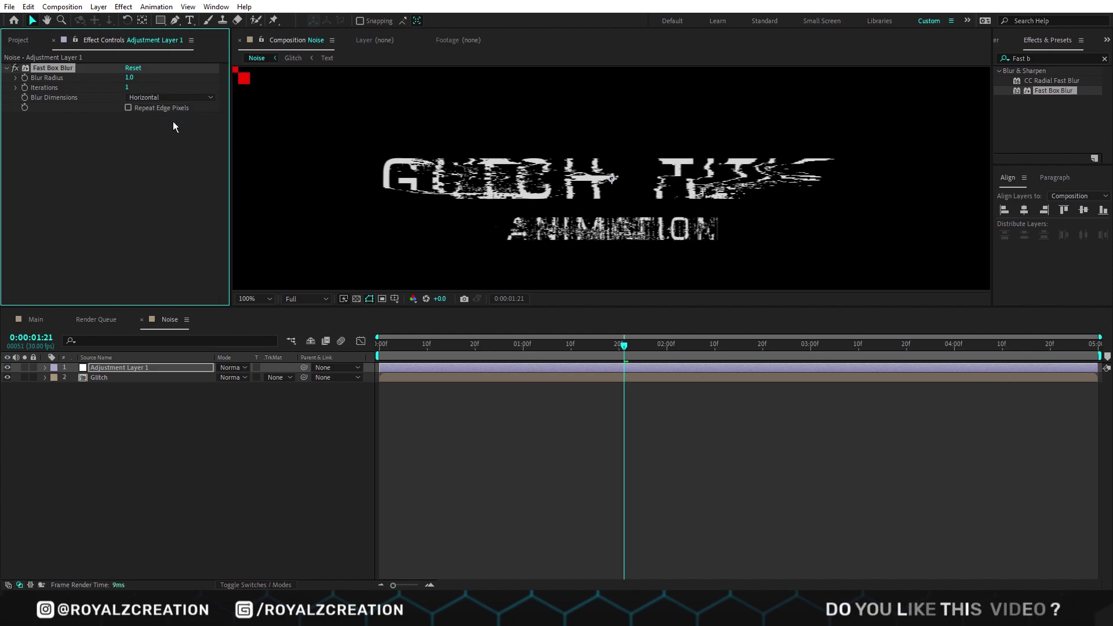
- Add a Noise effect at 20% amount to the adjustment layer
{"action": "left_click", "coordinate": [1067, 58]}
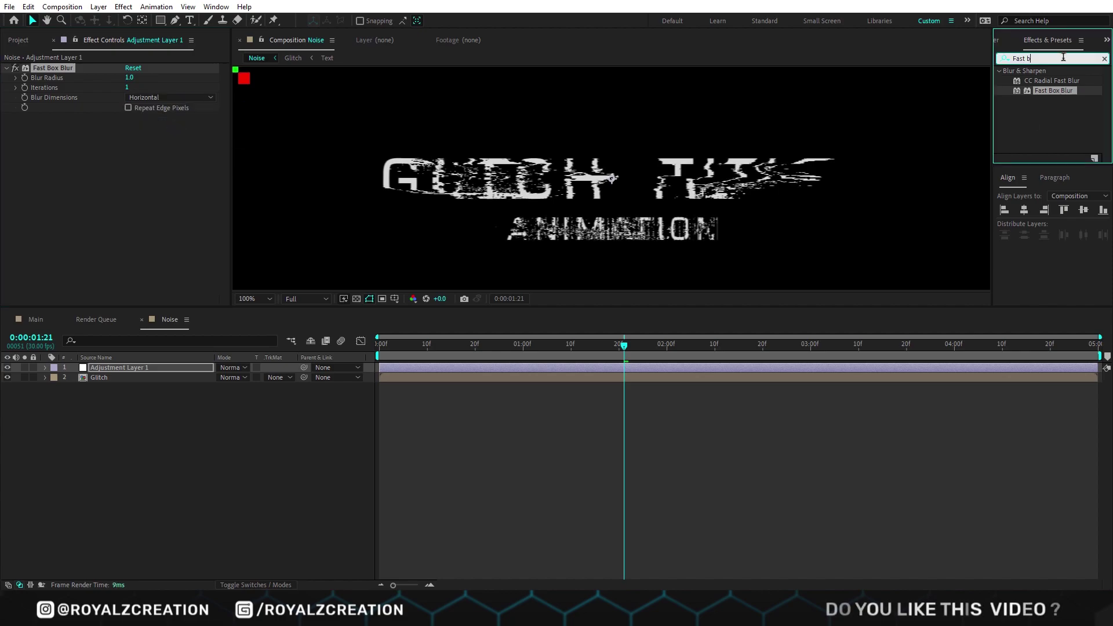
{"action": "type", "text": "Noise"}
{"action": "double_click", "coordinate": [1049, 119]}
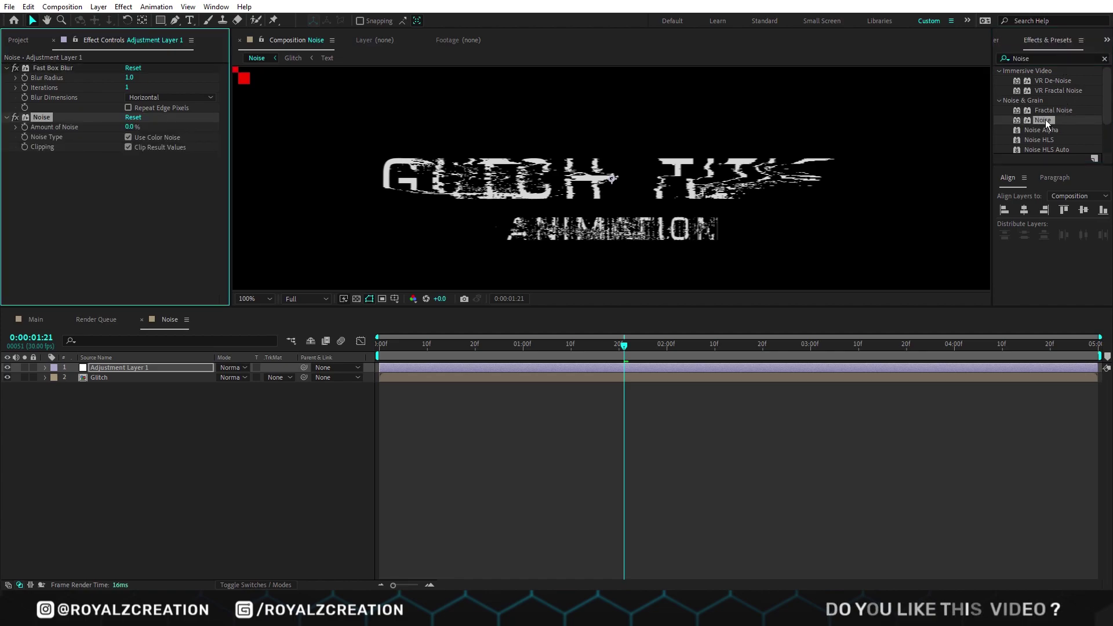
{"action": "type", "text": "20"}
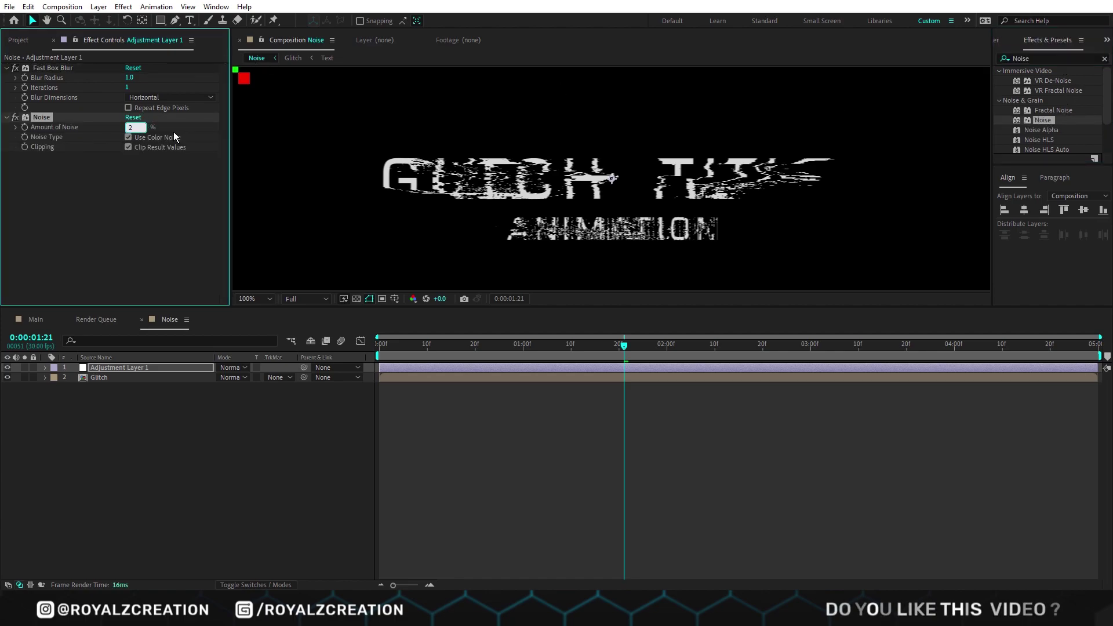
{"action": "key", "text": "Return"}
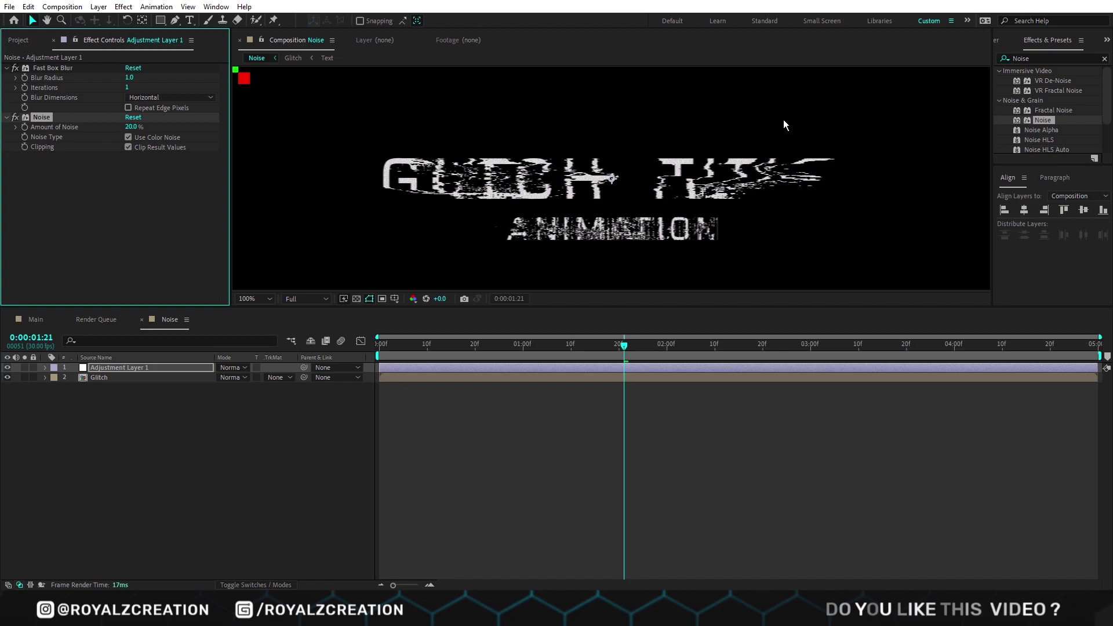
{"action": "left_click", "coordinate": [1054, 58]}
{"action": "type", "text": "venetian"}
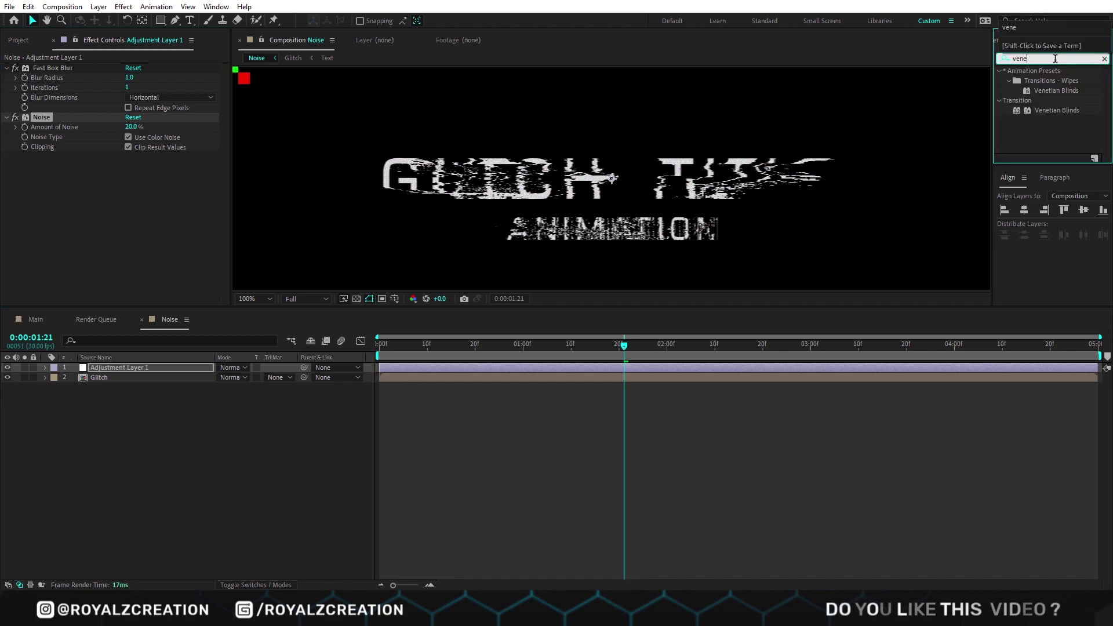
- Apply Venetian Blinds at 12% completion with a 90° direction
{"action": "double_click", "coordinate": [1027, 110]}
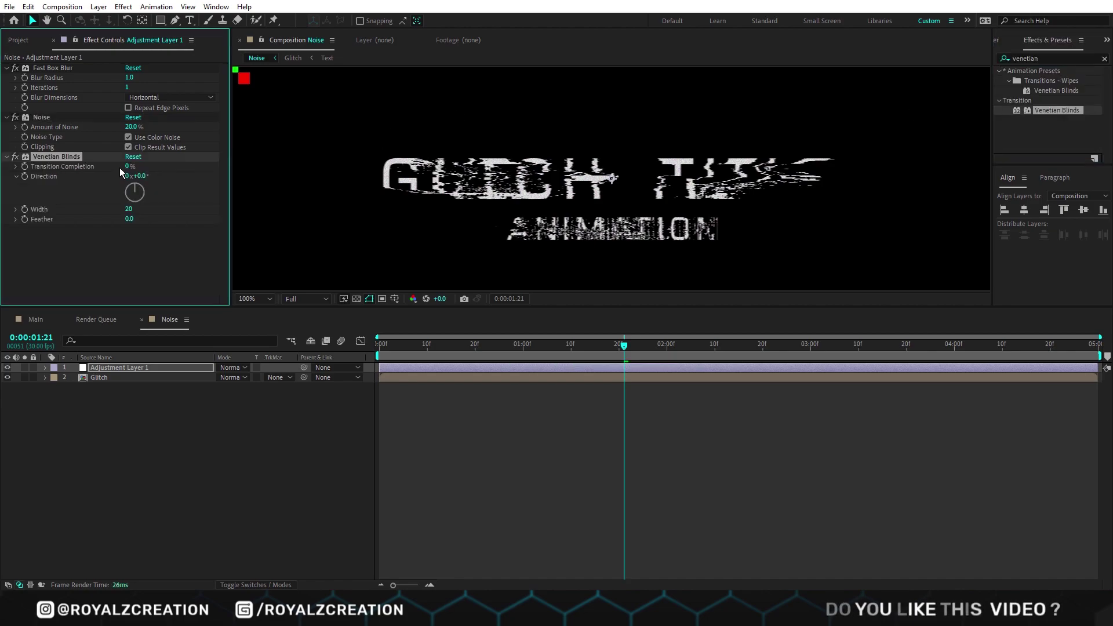
{"action": "left_click_drag", "start_coordinate": [129, 167], "coordinate": [189, 176]}
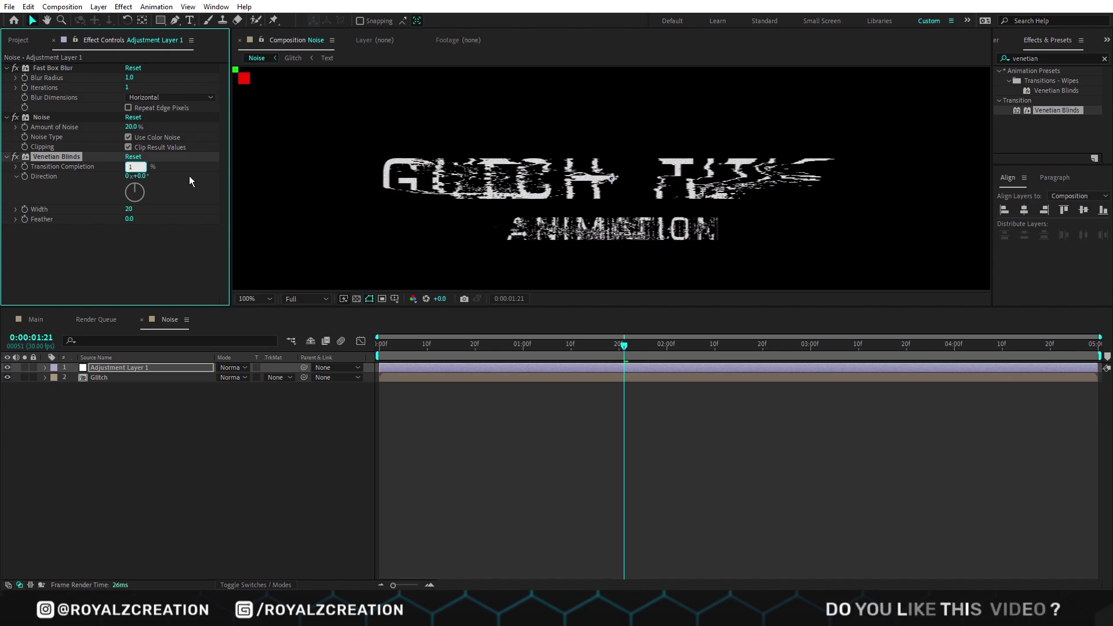
{"action": "left_click", "coordinate": [139, 176]}
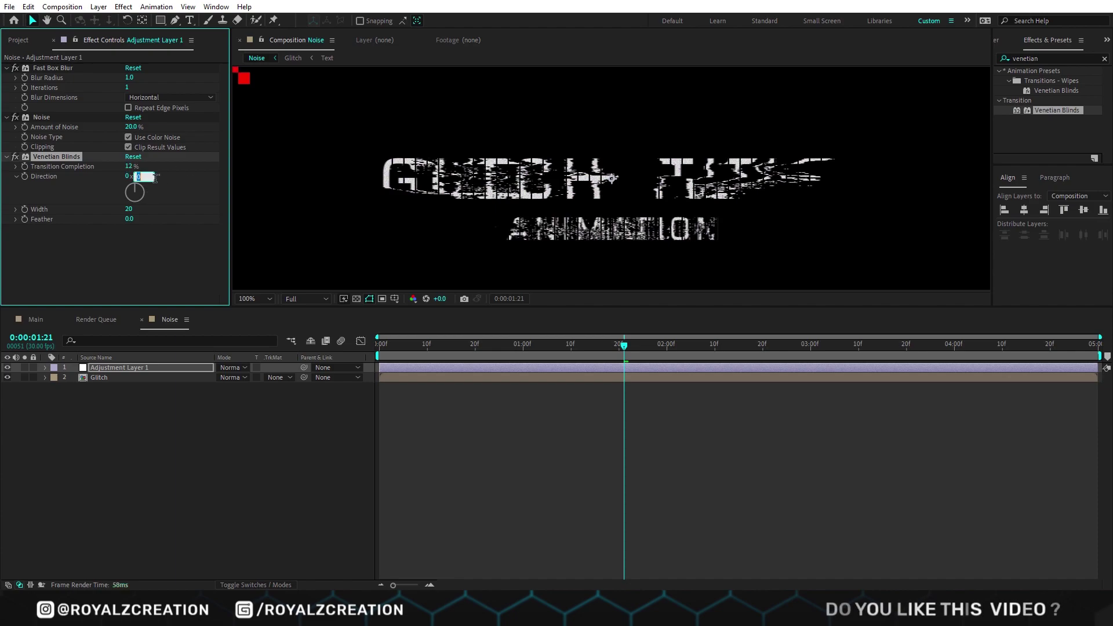
{"action": "type", "text": "90"}
{"action": "key", "text": "Return"}
- Set the blinds width to 6 and feather to 1, then preview the Noise comp
{"action": "left_click", "coordinate": [128, 208]}
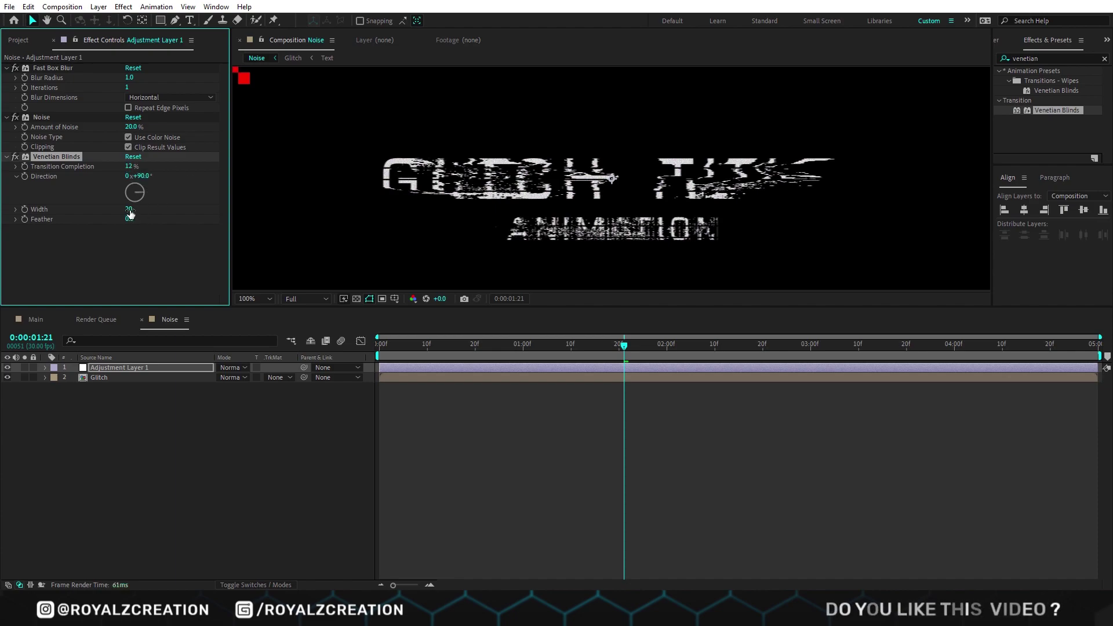
{"action": "type", "text": "6"}
{"action": "key", "text": "Return"}
{"action": "left_click", "coordinate": [129, 219]}
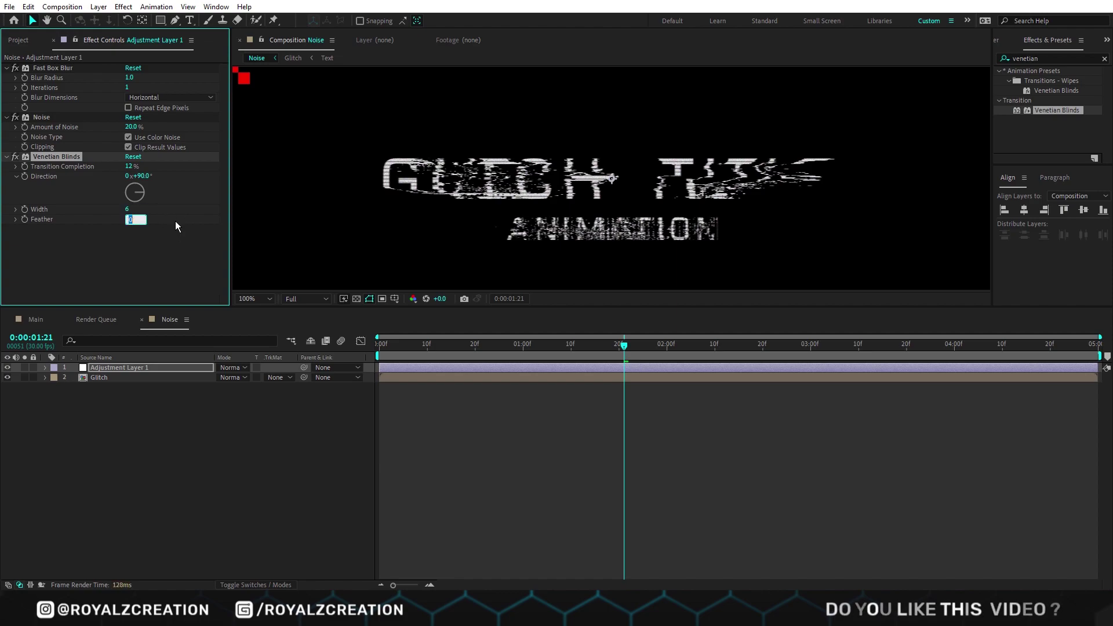
{"action": "type", "text": "1"}
{"action": "key", "text": "Return"}
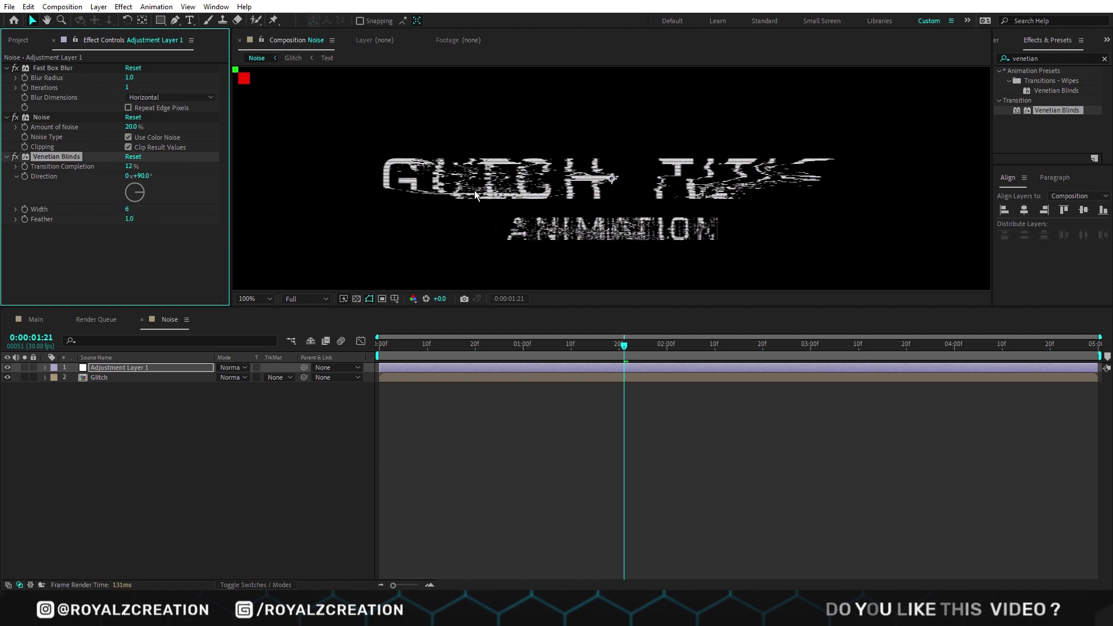
{"action": "scroll", "coordinate": [472, 195], "scroll_direction": "up", "scroll_amount": 2}
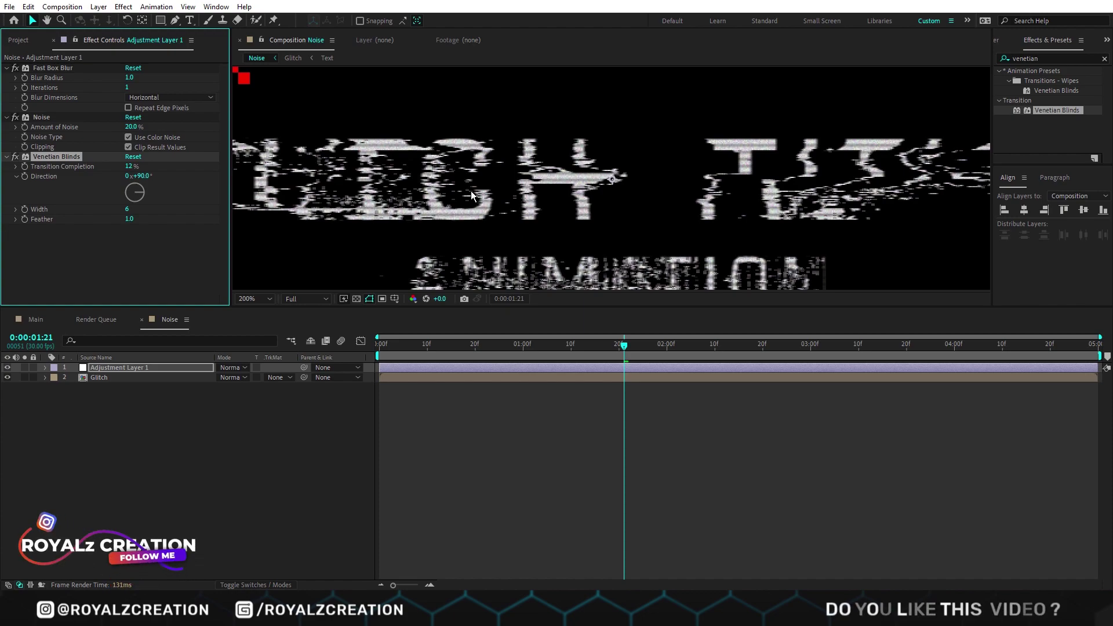
{"action": "scroll", "coordinate": [470, 191], "scroll_direction": "down", "scroll_amount": 2}
{"action": "scroll", "coordinate": [470, 191], "scroll_direction": "down", "scroll_amount": 3}
{"action": "left_click", "coordinate": [380, 343]}
{"action": "key", "text": "space"}
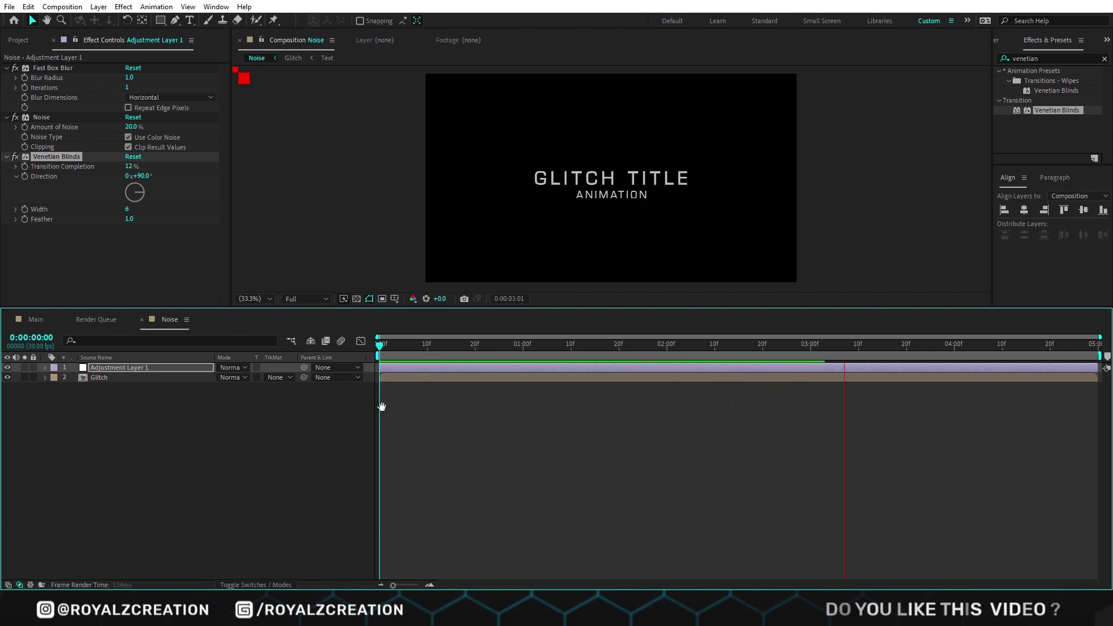
- Place the Noise comp into the Main comp as a layer beneath RGB
{"action": "left_click", "coordinate": [383, 411]}
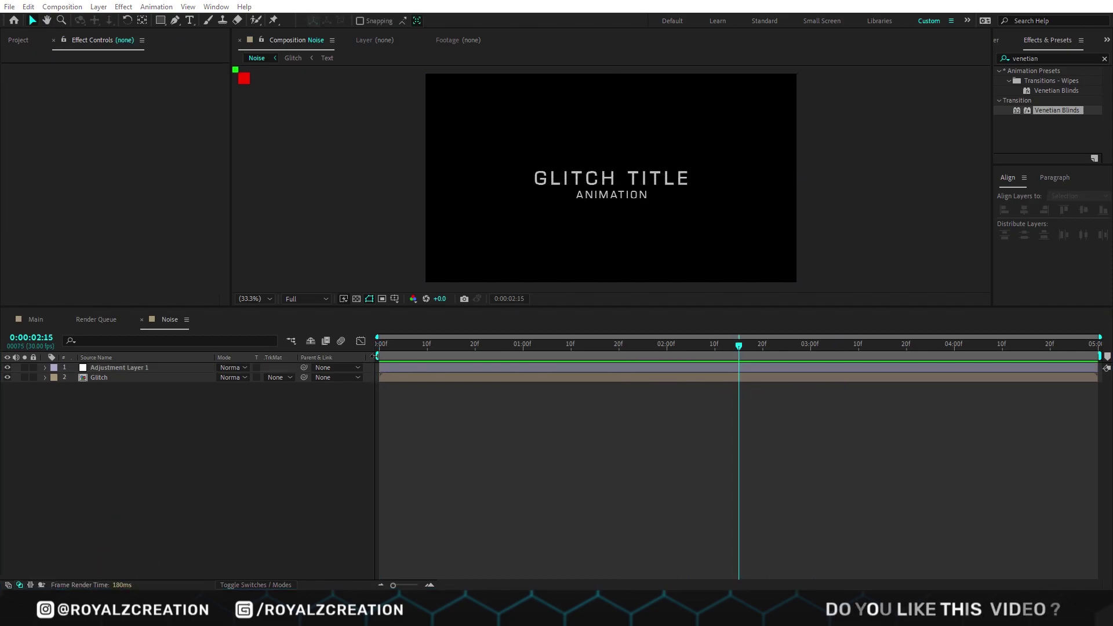
{"action": "left_click", "coordinate": [30, 319]}
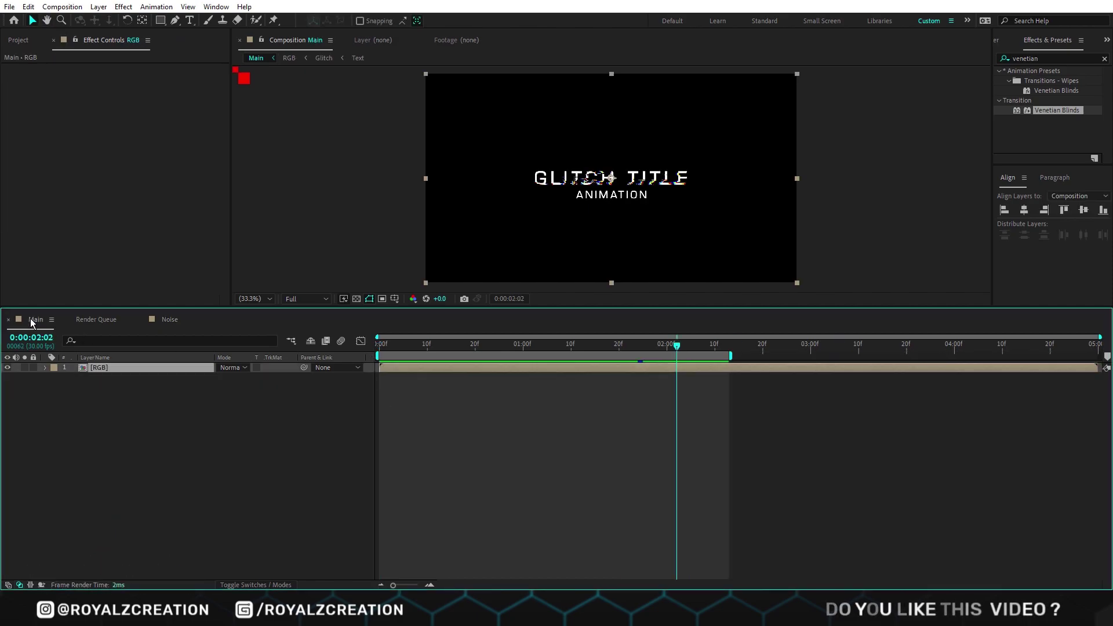
{"action": "left_click", "coordinate": [20, 42]}
{"action": "left_click_drag", "start_coordinate": [31, 182], "coordinate": [87, 389]}
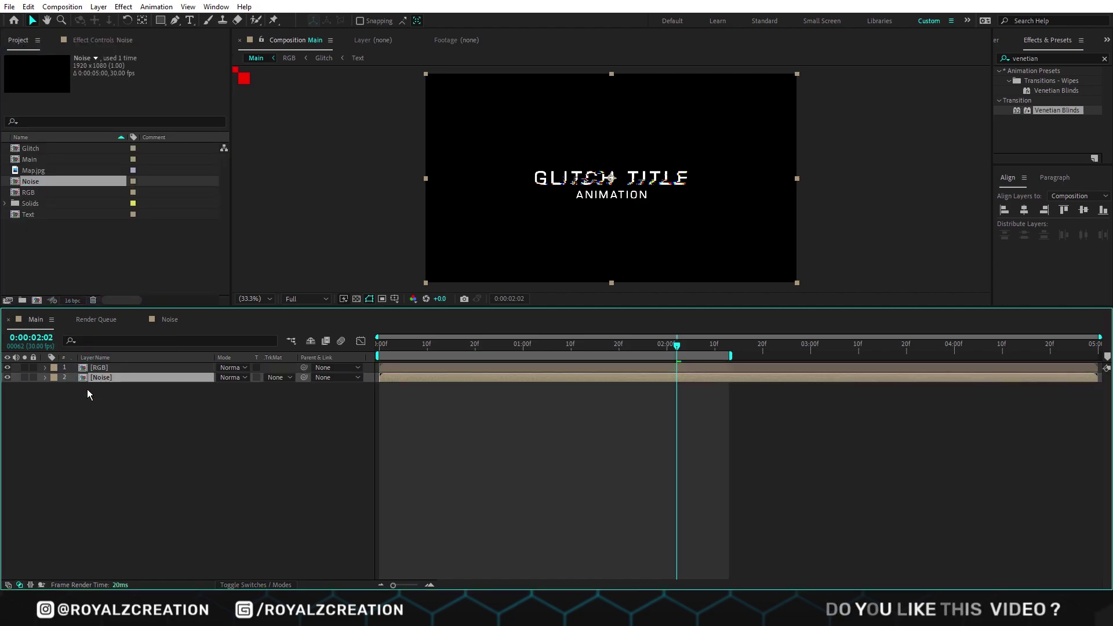
{"action": "left_click", "coordinate": [125, 369]}
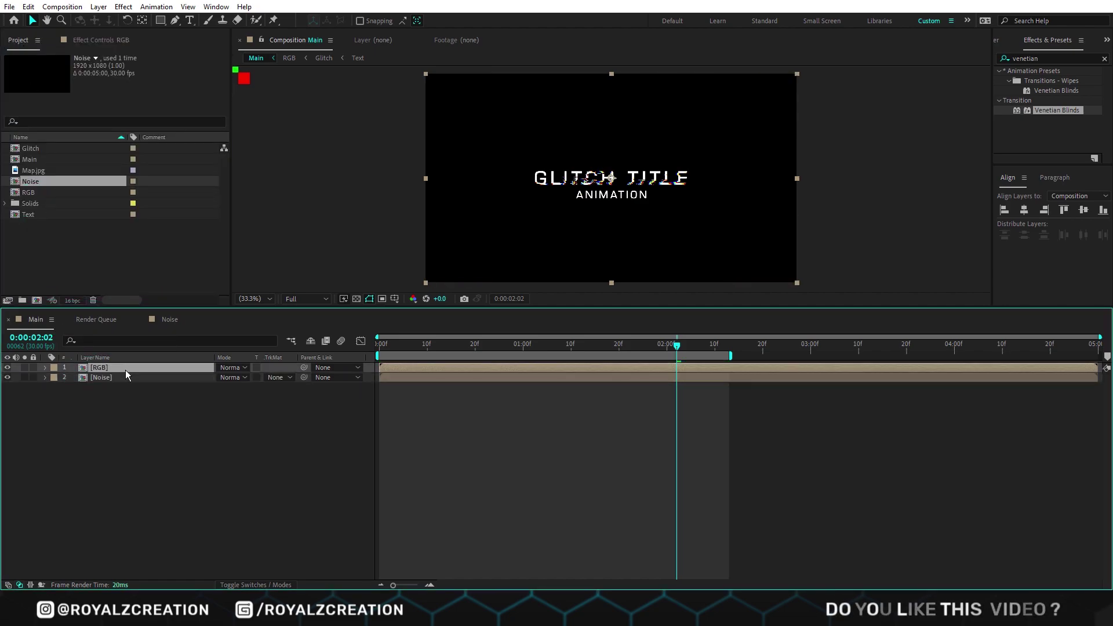
- Apply Linear Color Key to the RGB layer with white as the key colour
{"action": "left_click", "coordinate": [1035, 59]}
{"action": "type", "text": "linear co"}
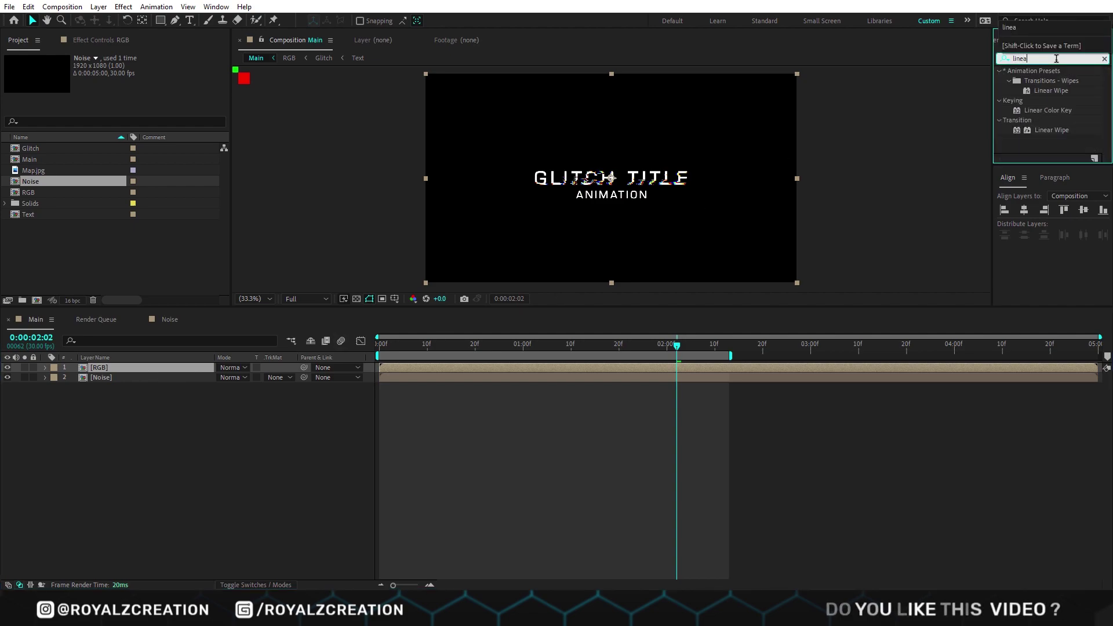
{"action": "double_click", "coordinate": [1057, 83]}
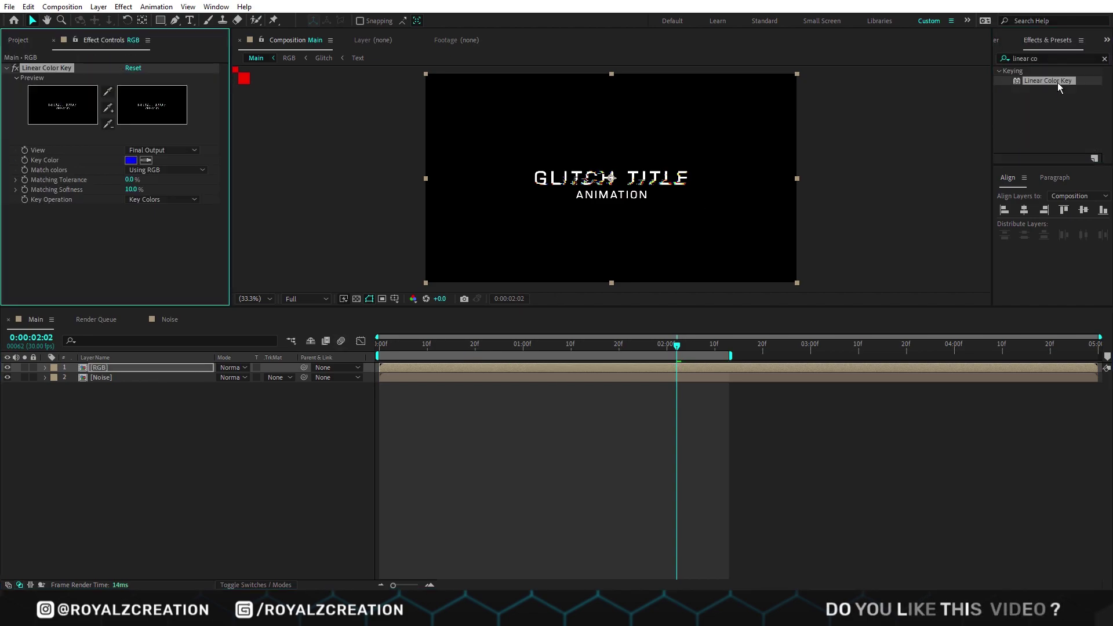
{"action": "left_click", "coordinate": [131, 161]}
{"action": "left_click_drag", "start_coordinate": [115, 280], "coordinate": [29, 237]}
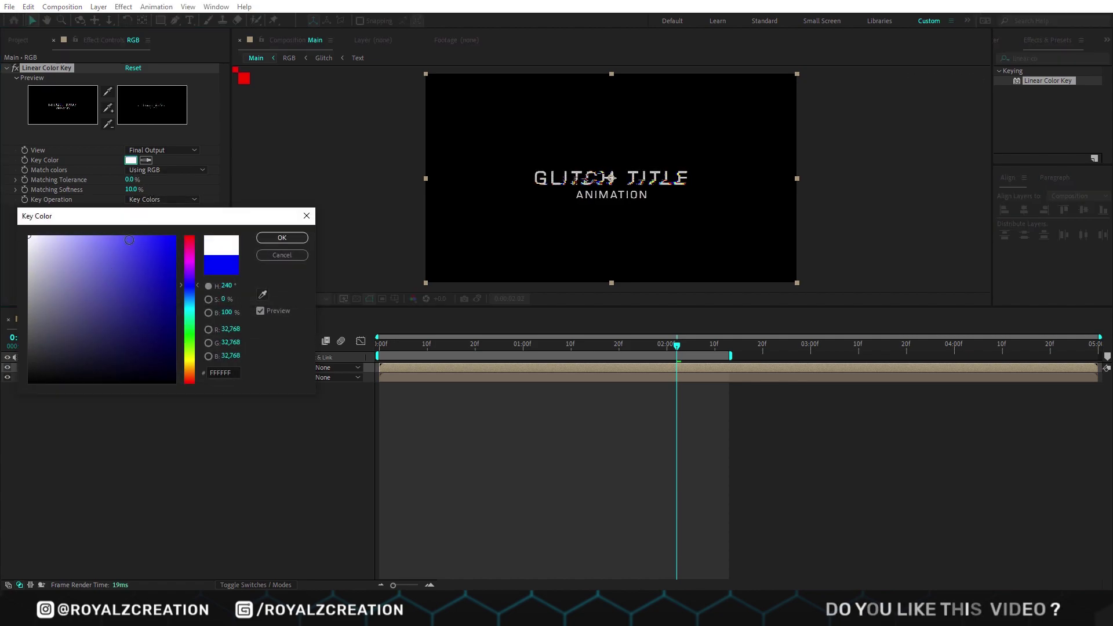
{"action": "left_click", "coordinate": [280, 237]}
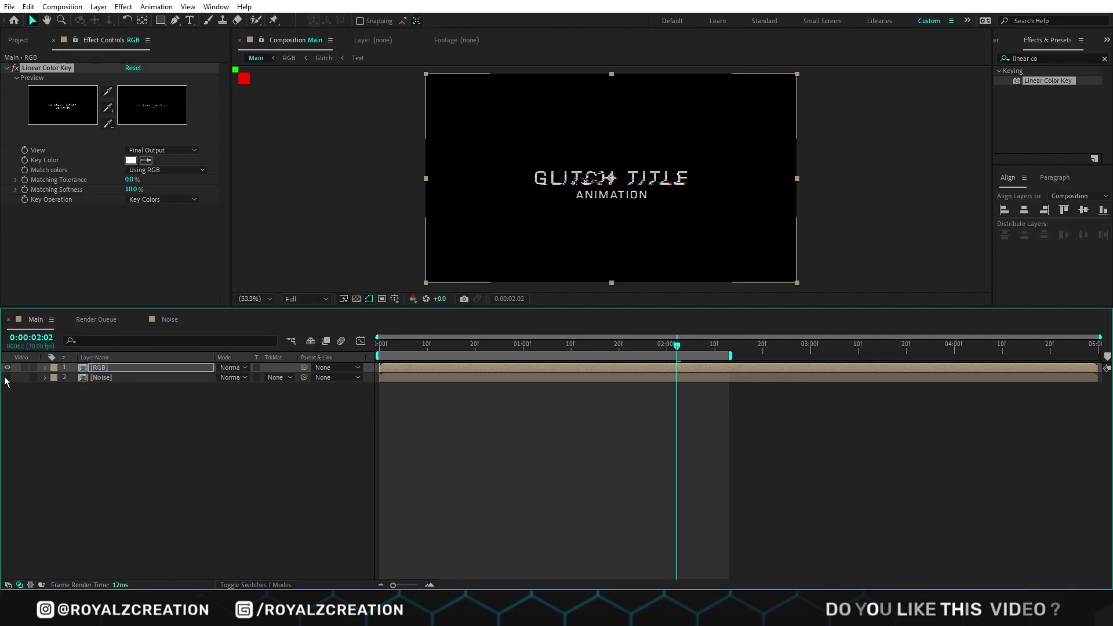
- Set the key's matching tolerance to 5% and return to the start
{"action": "key", "text": "/"}
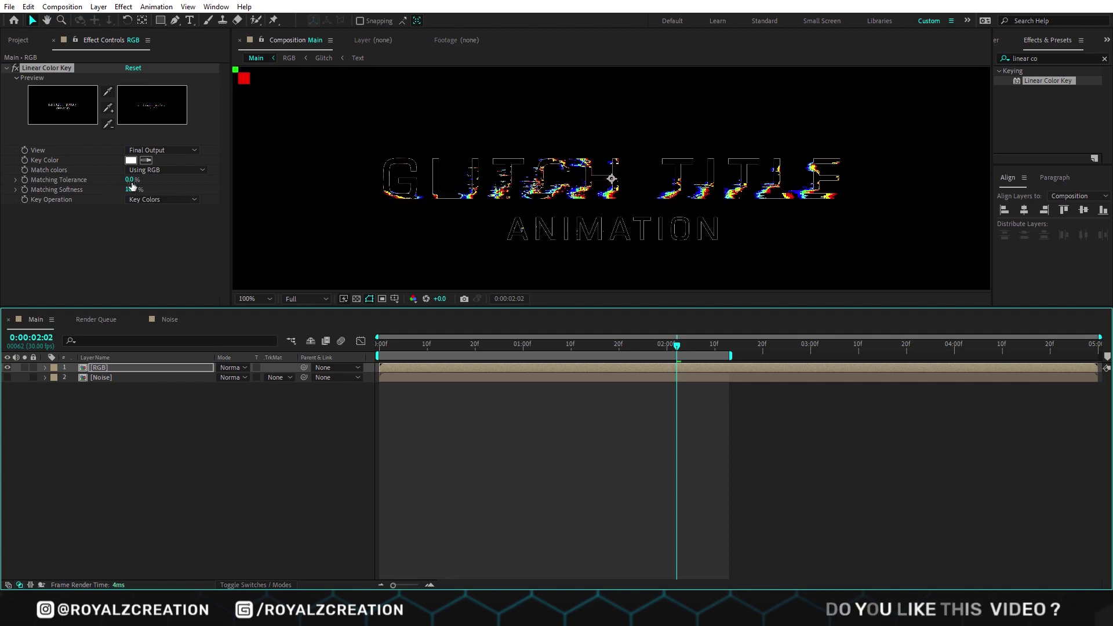
{"action": "left_click", "coordinate": [131, 179]}
{"action": "type", "text": "5"}
{"action": "key", "text": "Return"}
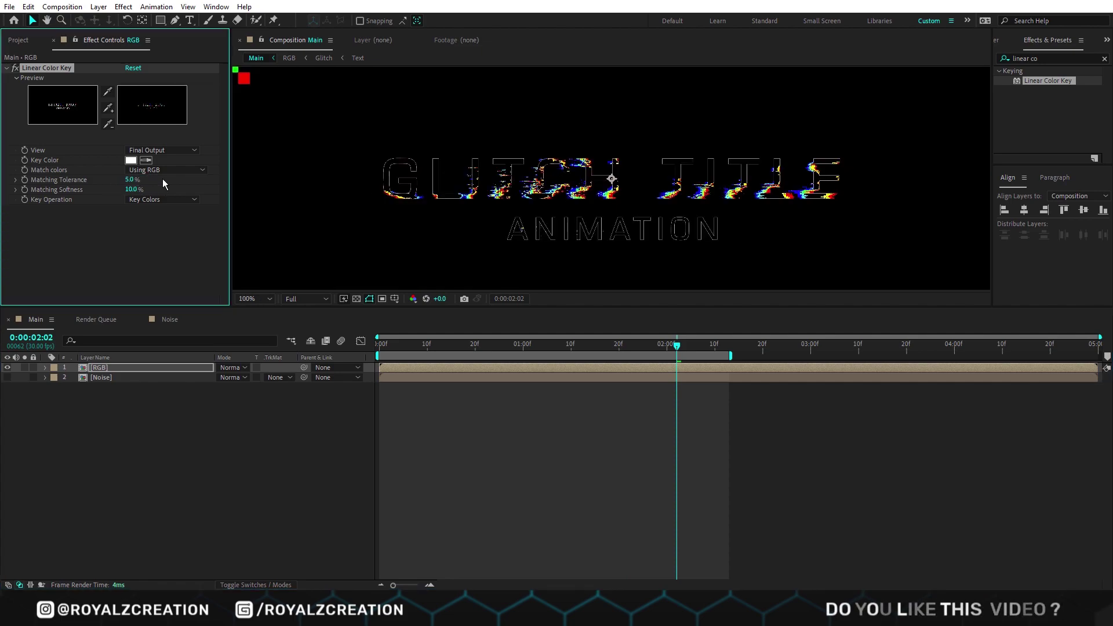
{"action": "left_click", "coordinate": [7, 376]}
- Duplicate the keyed RGB layer and preview the Main comp from the first frame
{"action": "key", "text": "Home"}
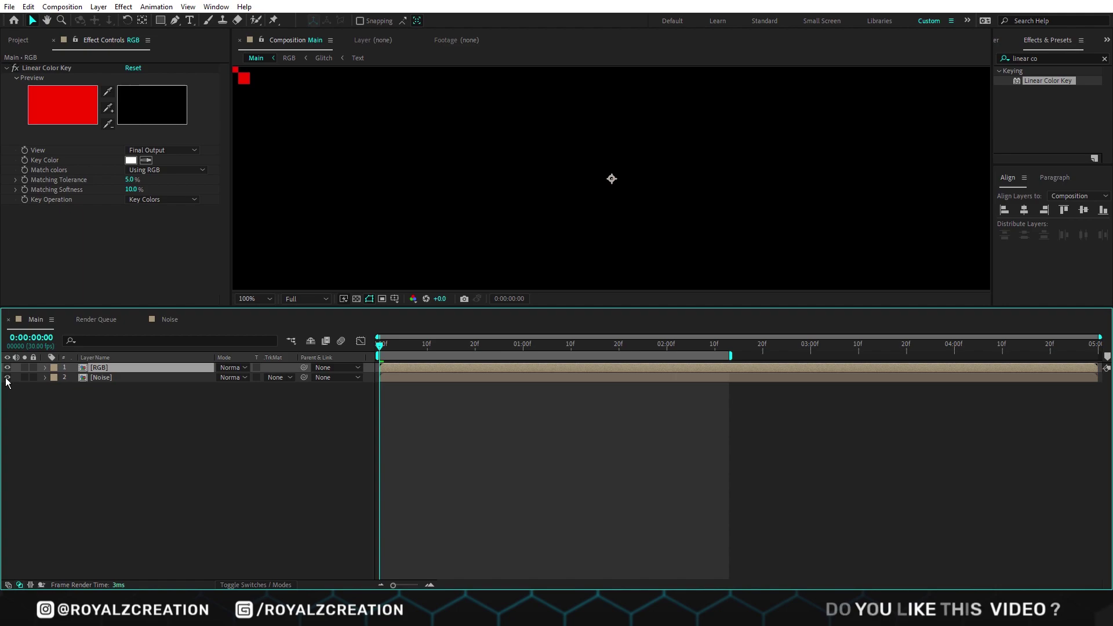
{"action": "key", "text": "ctrl+d"}
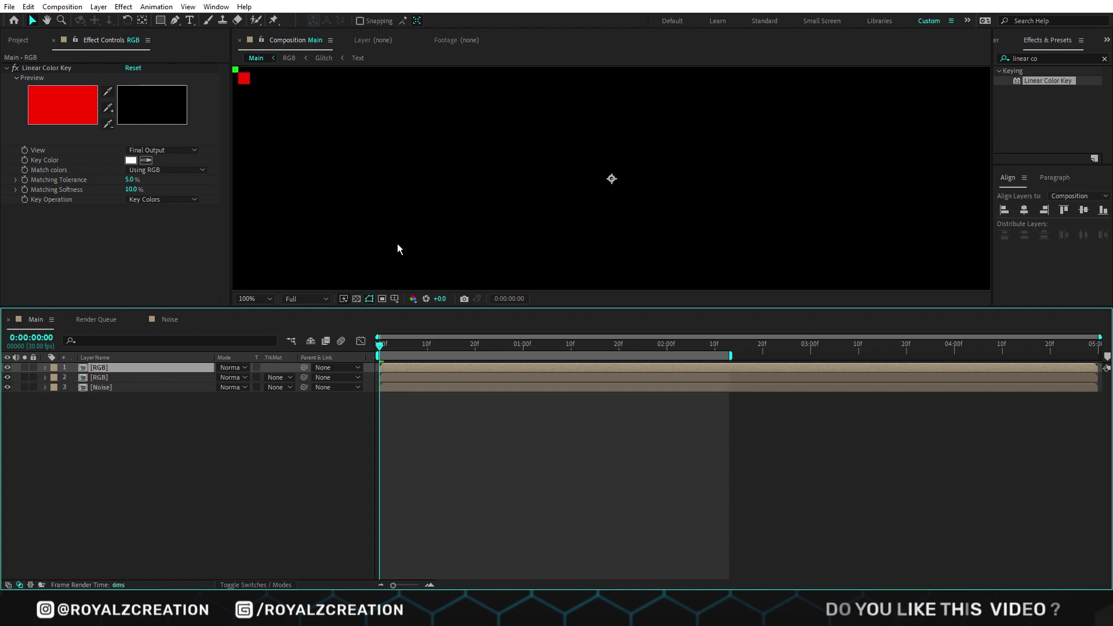
{"action": "key", "text": "alt+slash"}
{"action": "key", "text": "space"}
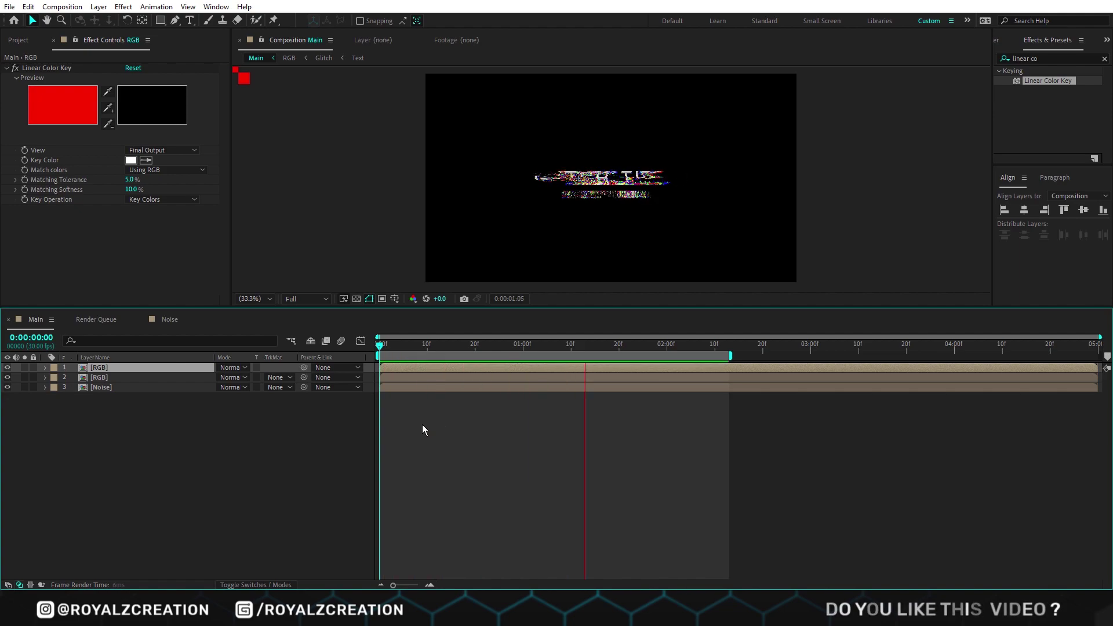
{"action": "left_click", "coordinate": [407, 425]}
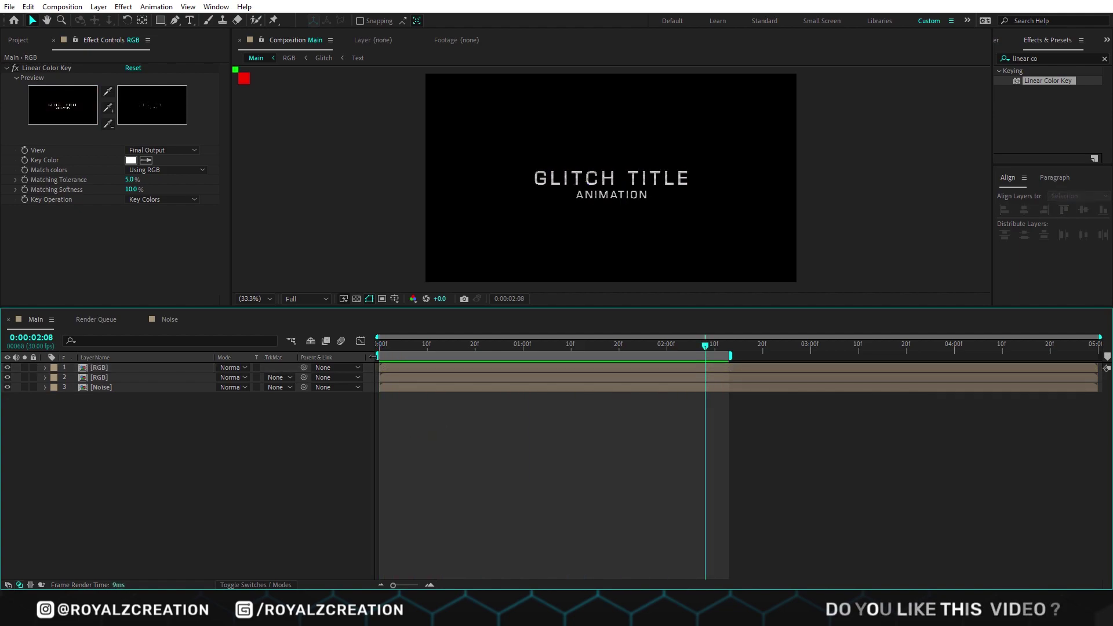
{"action": "key", "text": "Home"}
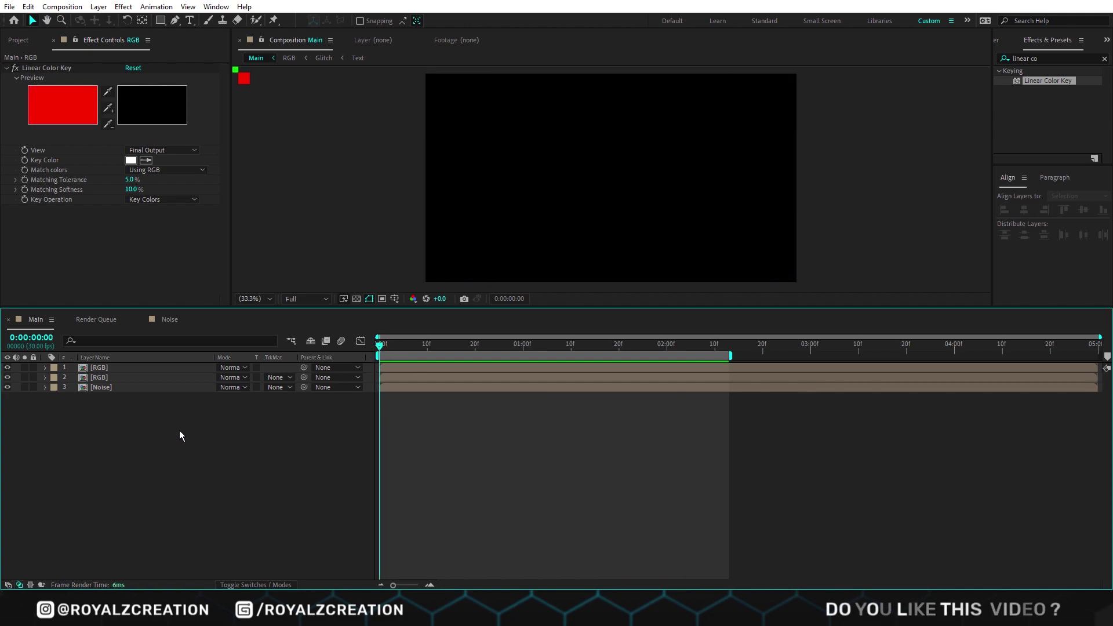
- Pre-compose all Main layers into Color_Set and duplicate that layer
{"action": "key", "text": "ctrl+a"}
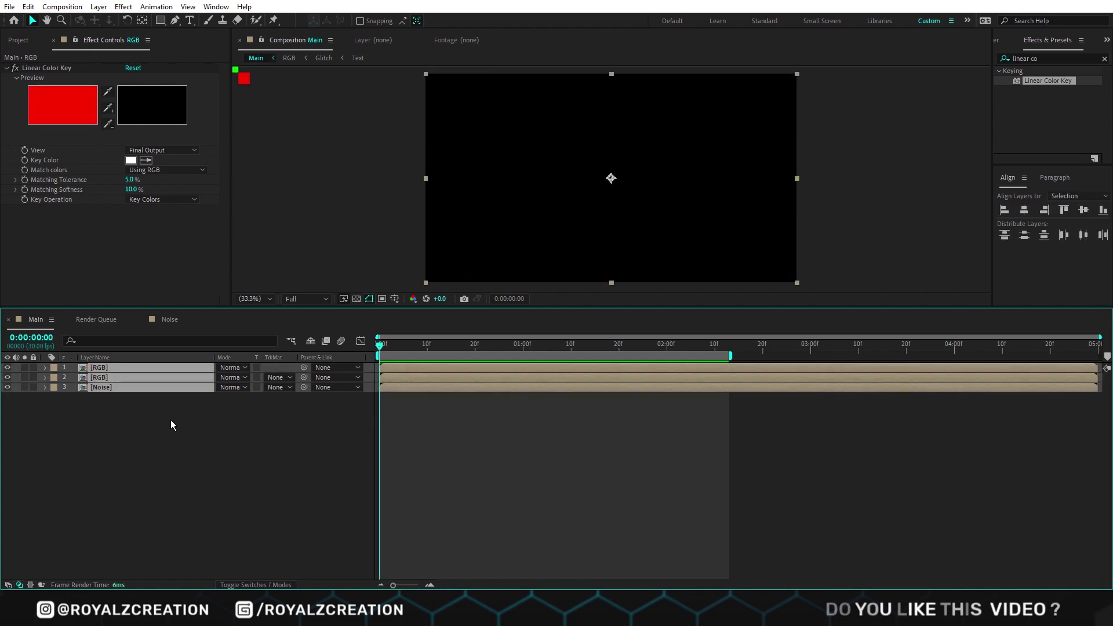
{"action": "key", "text": "ctrl+shift+c"}
{"action": "type", "text": "Color_Set"}
{"action": "key", "text": "Return"}
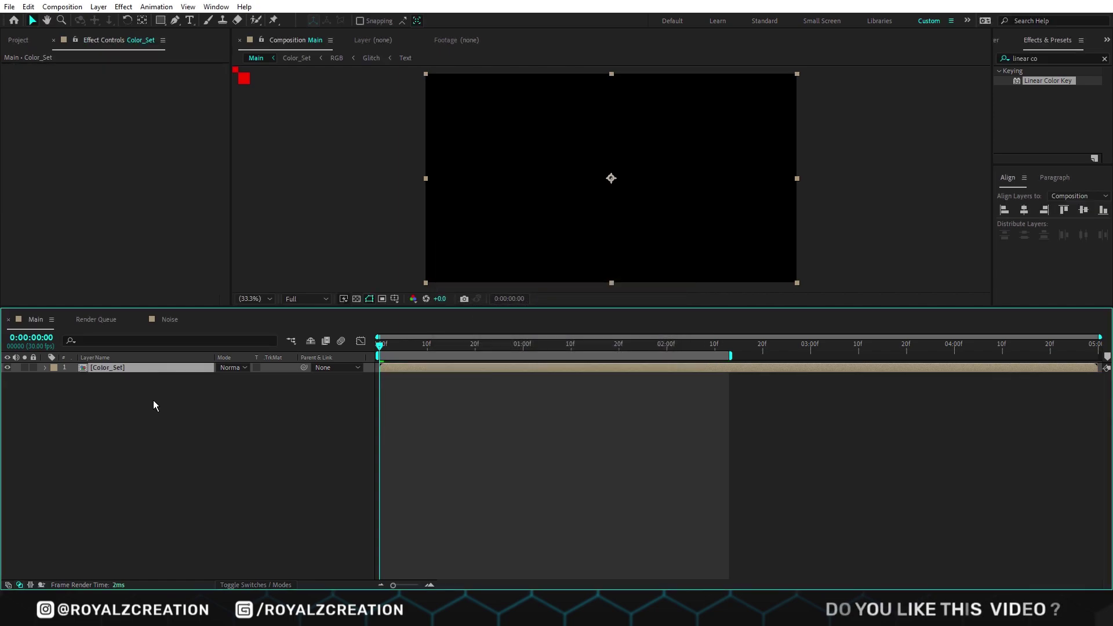
{"action": "key", "text": "ctrl+d"}
- Time-reverse the top Color_Set layer and trim the bottom one to end at 2:20
{"action": "right_click", "coordinate": [401, 368]}
{"action": "mouse_move", "coordinate": [431, 102]}
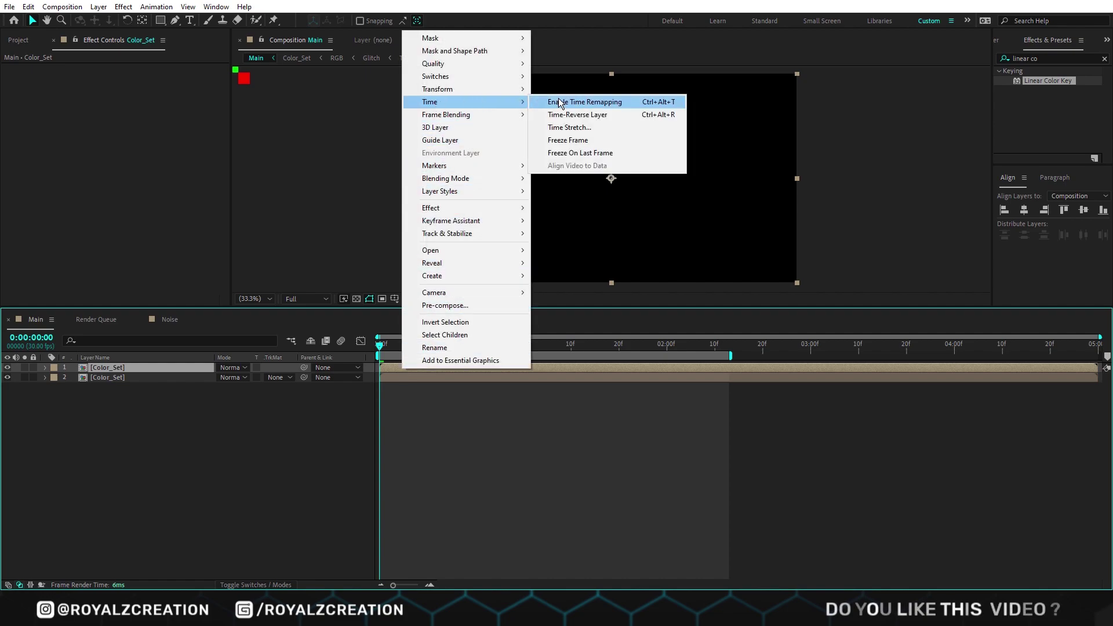
{"action": "left_click", "coordinate": [578, 115]}
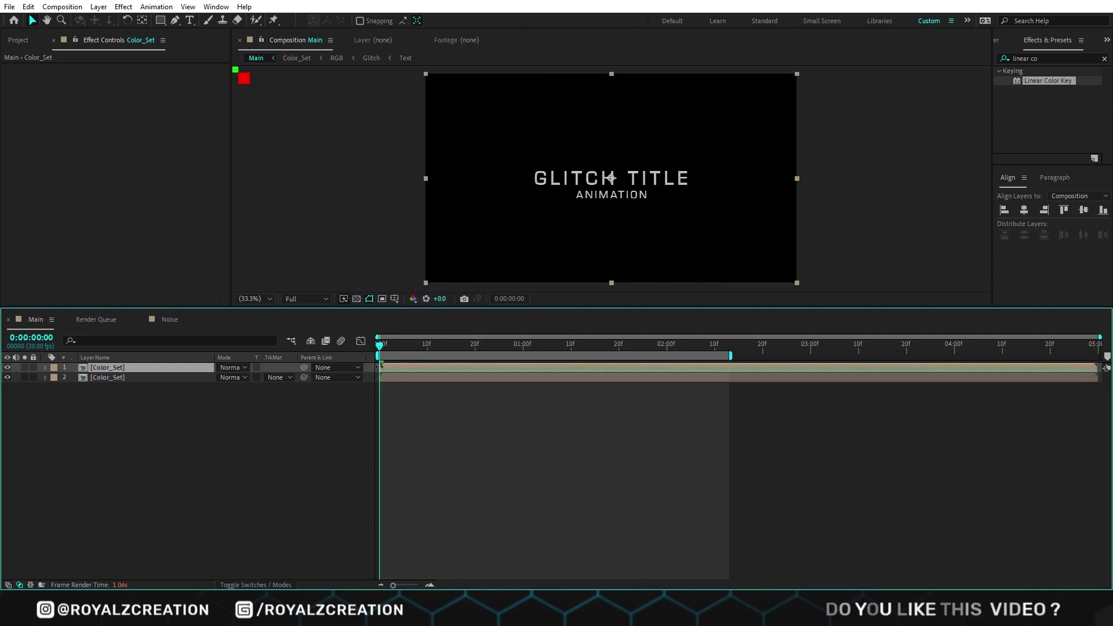
{"action": "left_click", "coordinate": [763, 345]}
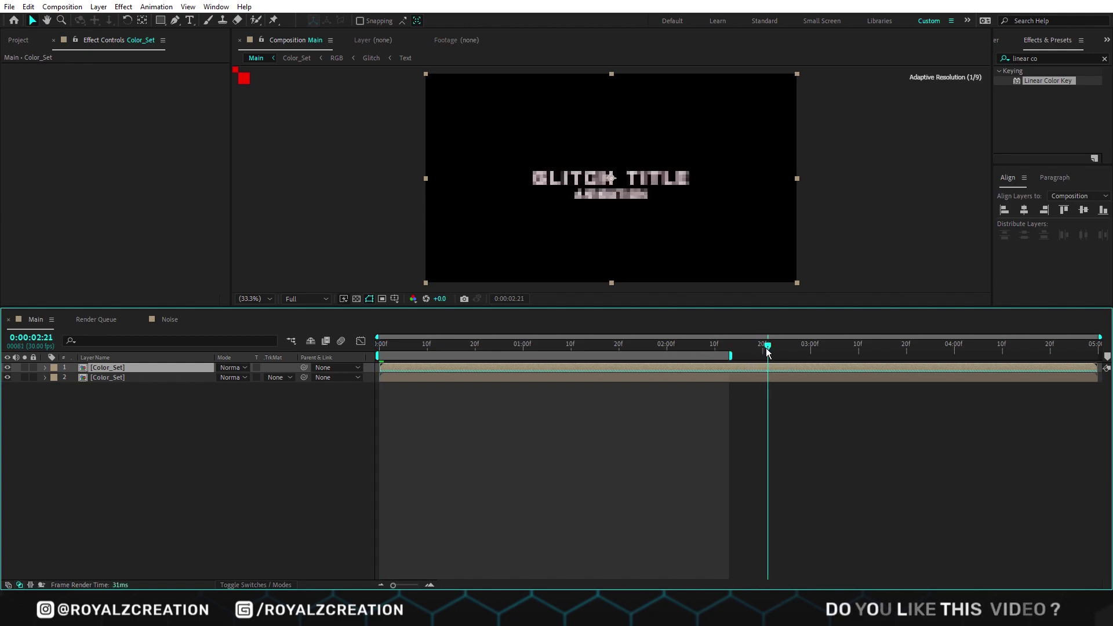
{"action": "left_click", "coordinate": [770, 378]}
{"action": "key", "text": "alt+]"}
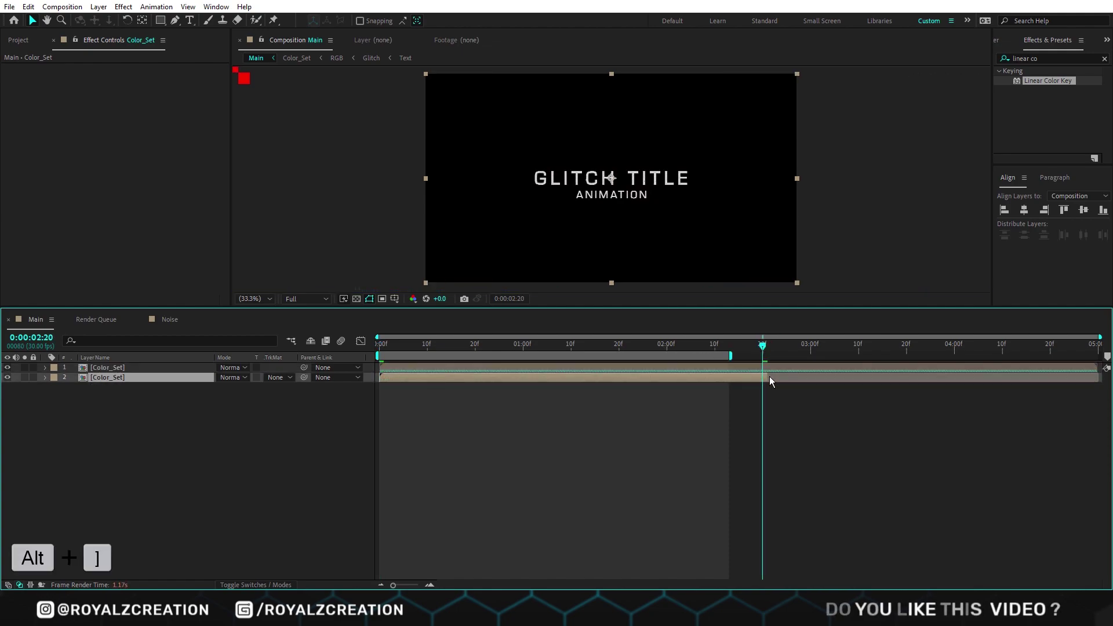
- Extend the work area to the comp's end and return to the start
{"action": "left_click", "coordinate": [741, 369]}
{"action": "left_click_drag", "start_coordinate": [730, 357], "coordinate": [1100, 356]}
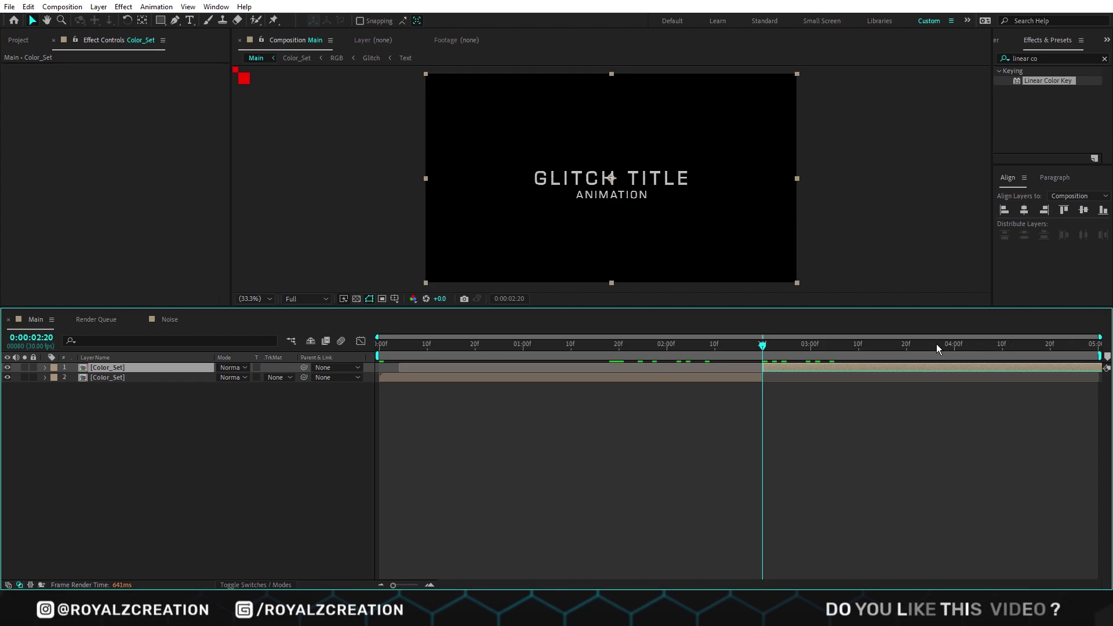
{"action": "left_click_drag", "start_coordinate": [692, 348], "coordinate": [380, 348]}
{"action": "key", "text": "space"}
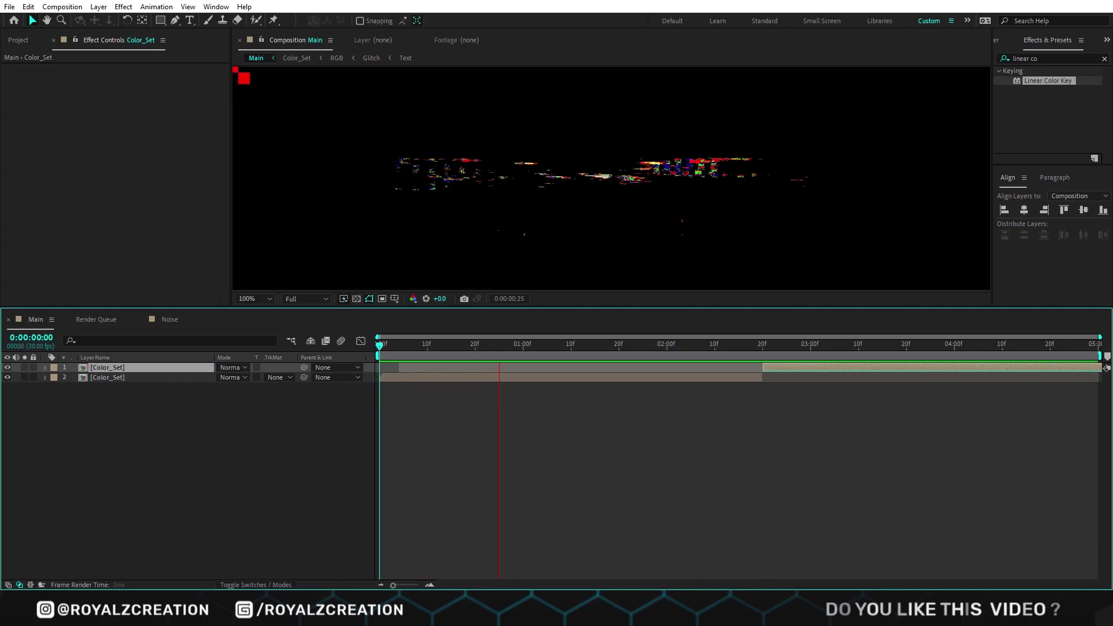